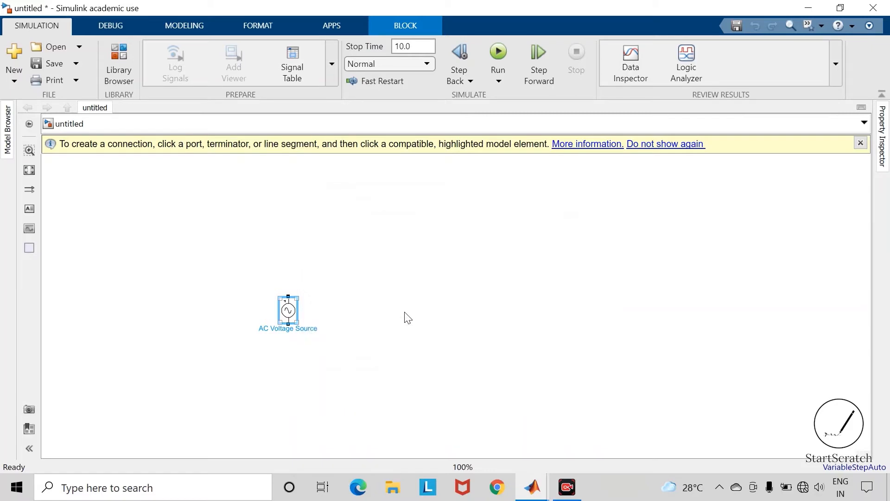
Add the Specialized Power Systems Diode block above the AC source and wire the source's positive terminal to the diode's anode
left_click(371, 281)
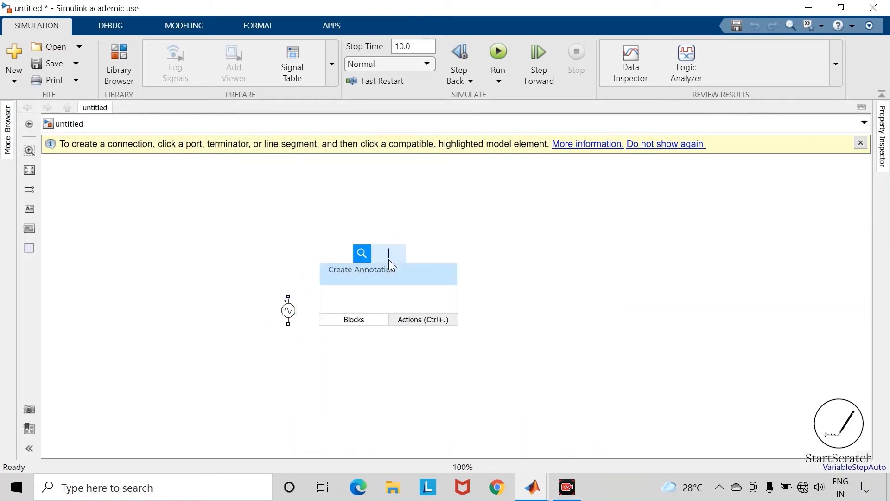
type("diode")
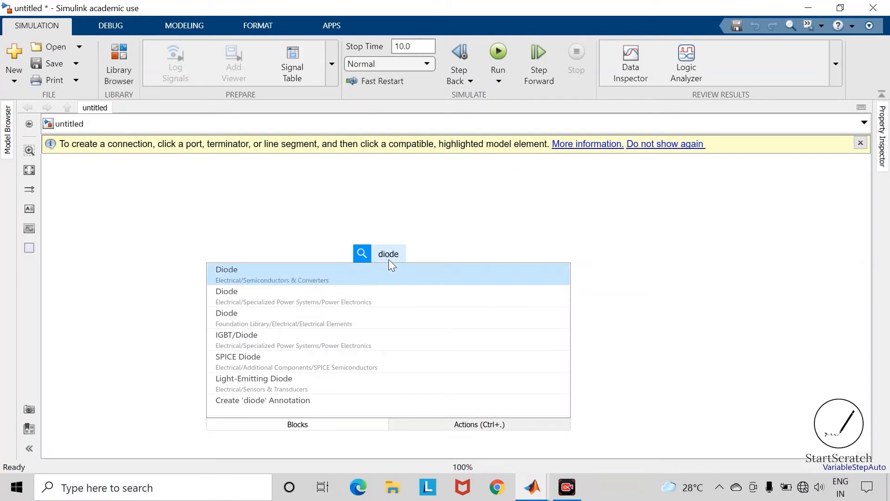
key("Down")
key("Return")
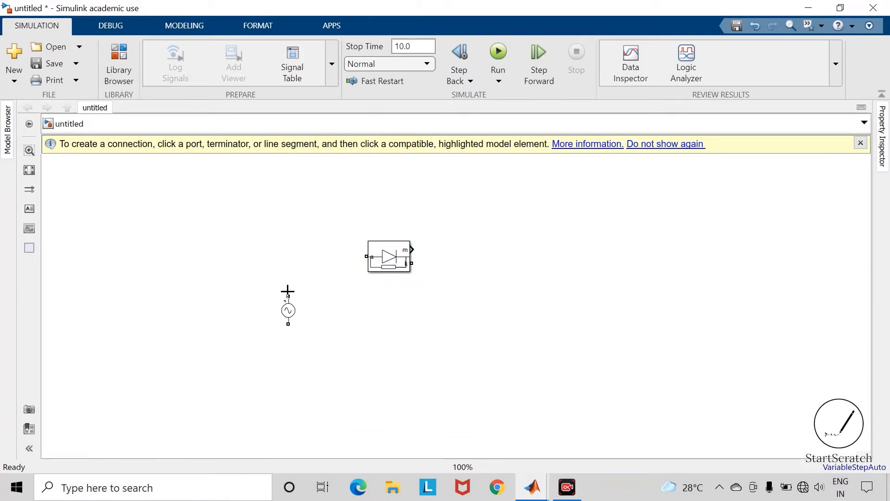
left_click_drag(288, 295, 365, 258)
Add a Series RLC Branch block to the right of and below the diode
double_click(483, 313)
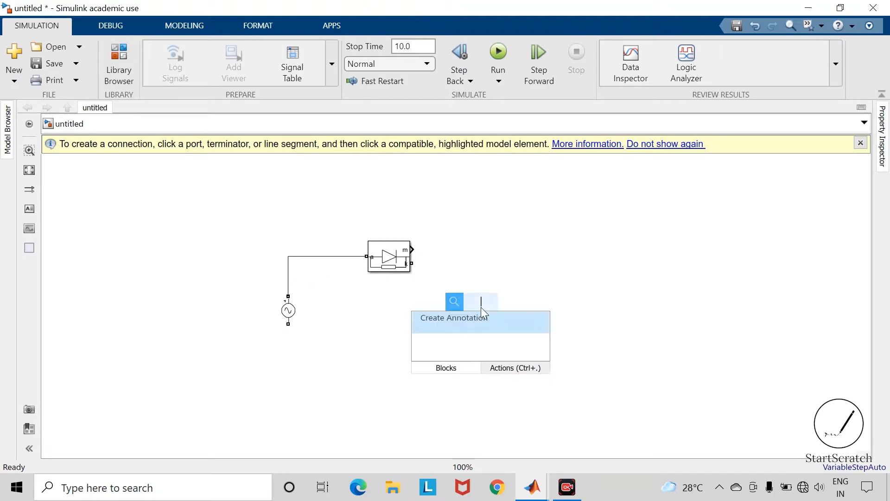
type("series")
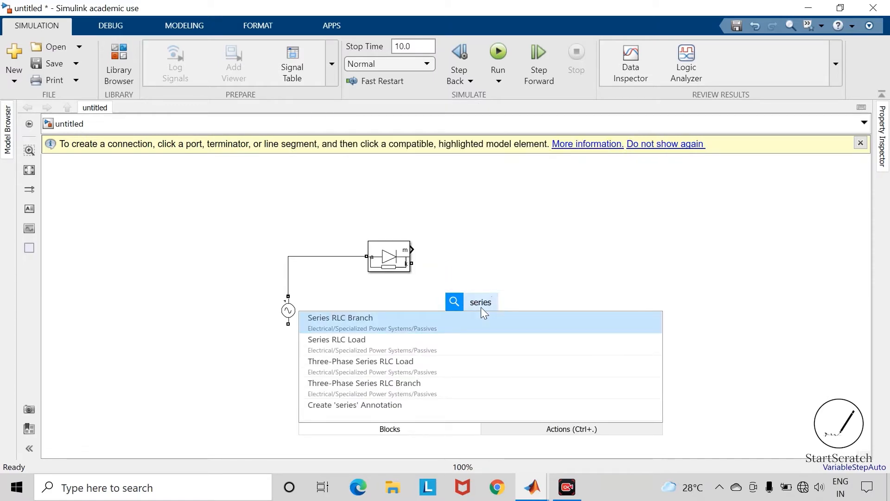
key("Return")
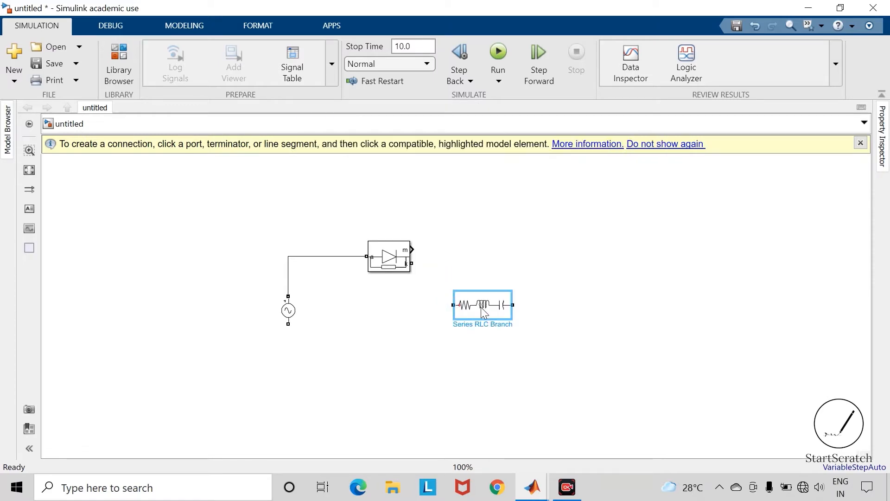
Configure the Series RLC Branch as type RL with a resistance of 10 ohms and an inductance of 10e-3 H
double_click(482, 309)
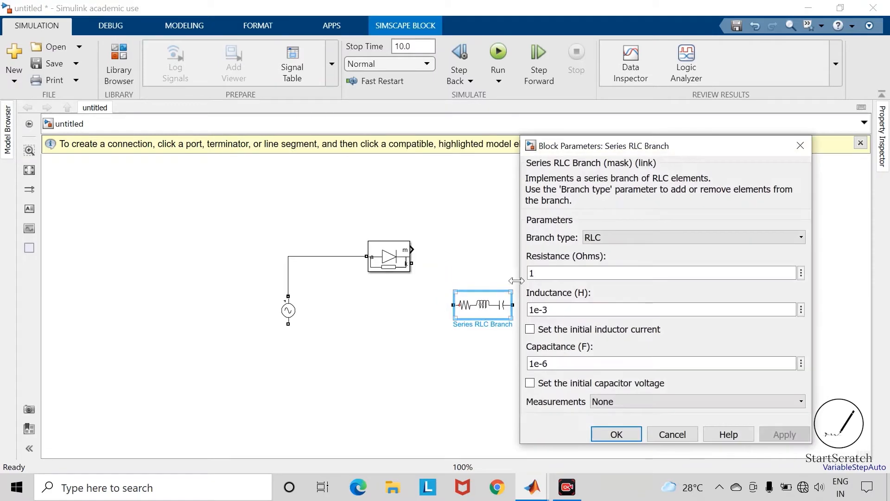
left_click(642, 235)
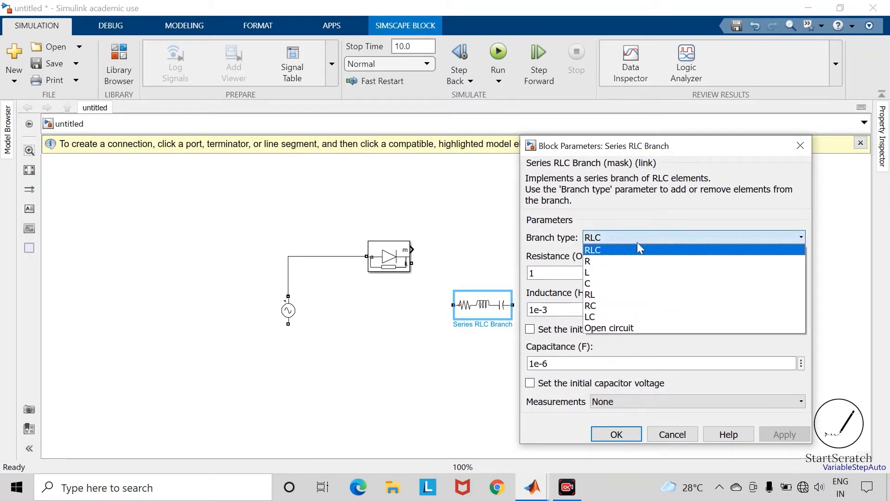
left_click(620, 295)
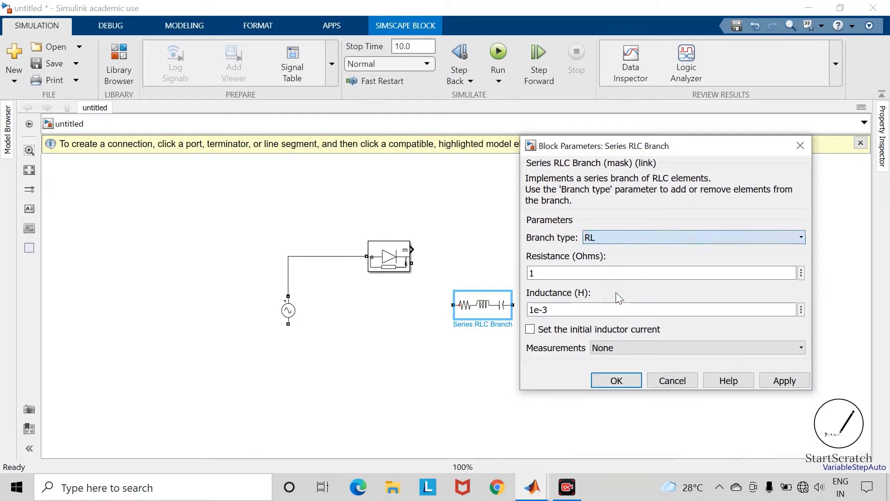
left_click(559, 271)
type("0")
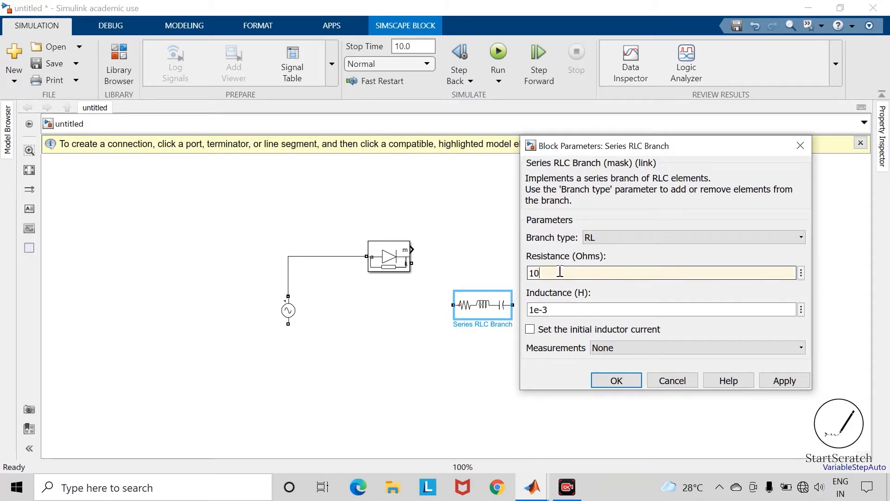
double_click(539, 310)
left_click(538, 309)
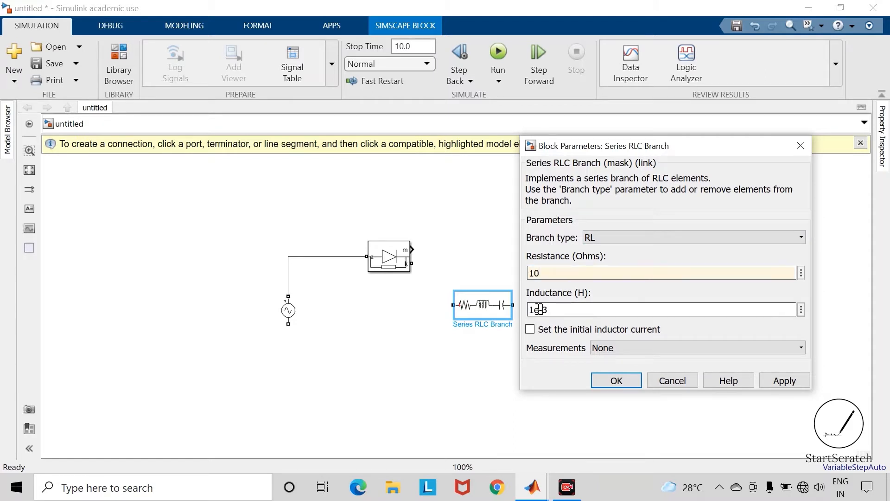
type("0")
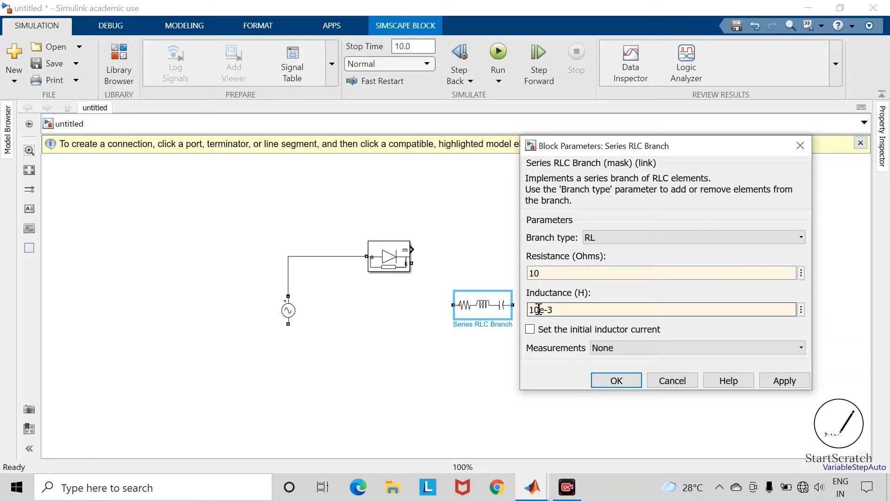
key("Return")
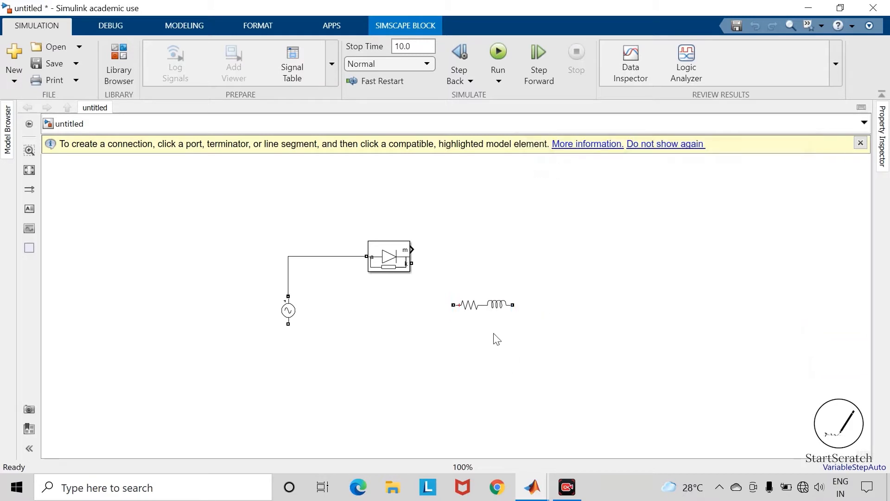
Rotate the RL branch to vertical, move it further right, and connect its upper terminal to the diode's cathode
left_click(479, 306)
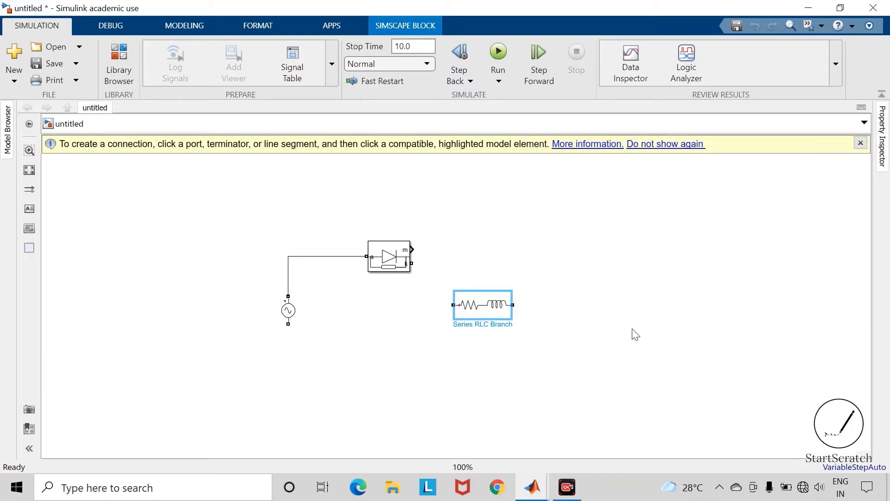
key("ctrl+r")
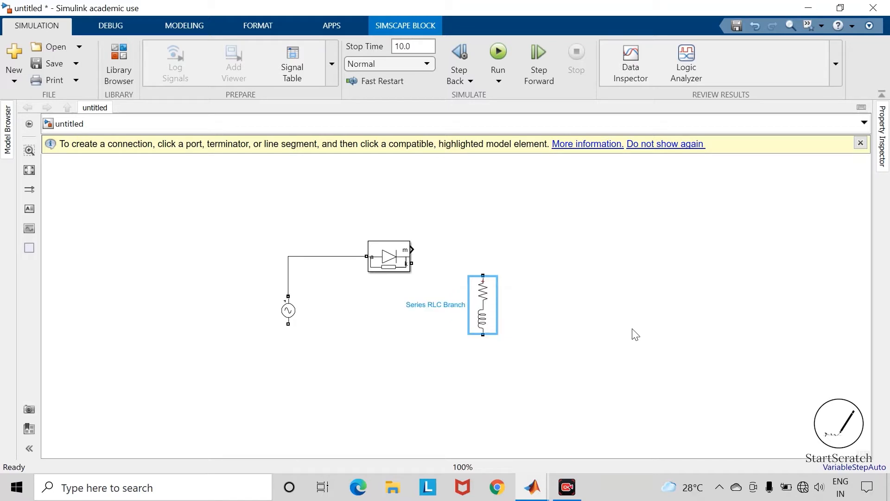
left_click_drag(490, 307, 532, 310)
left_click(546, 252)
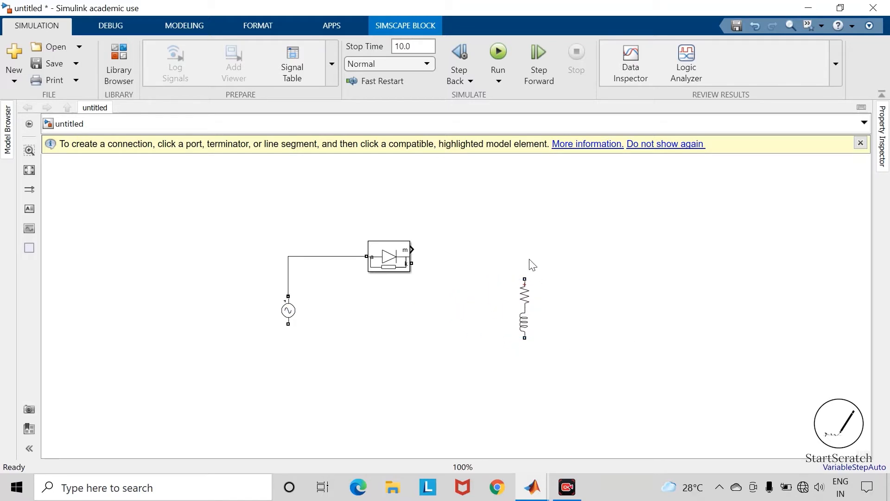
left_click(524, 278)
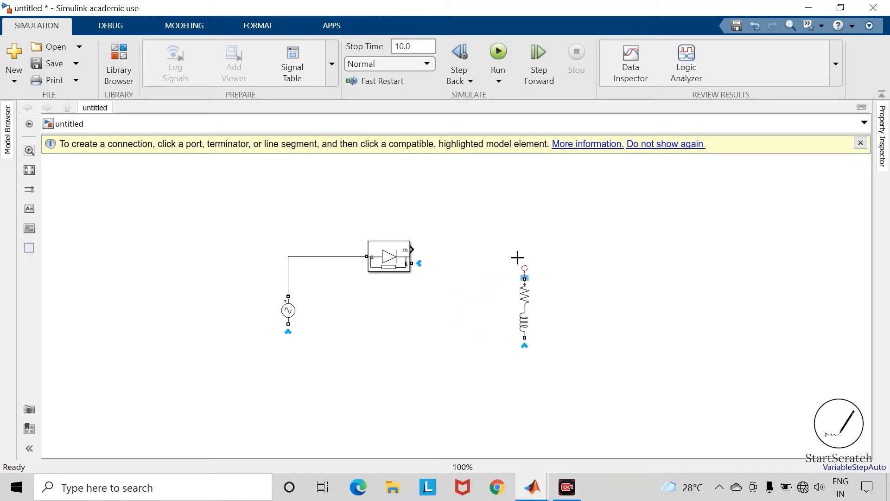
left_click(411, 263)
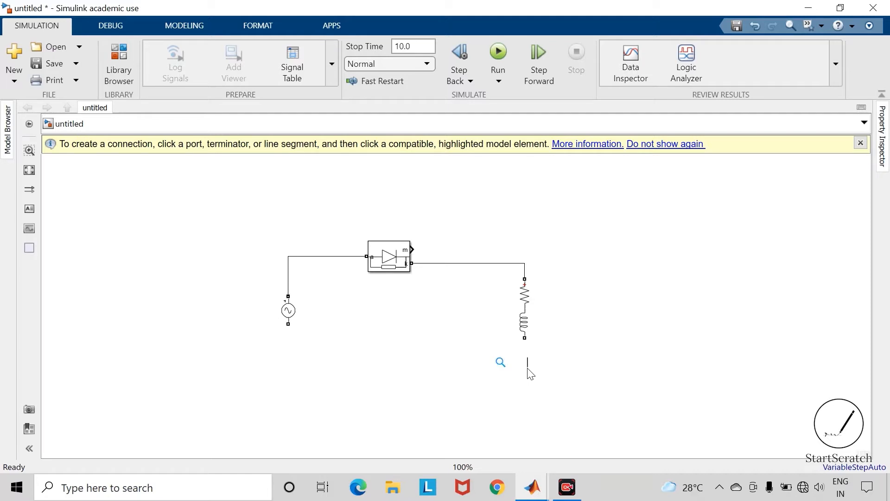
Add a Current Measurement block below the RL branch and connect its positive terminal to the branch's lower end
type("curren")
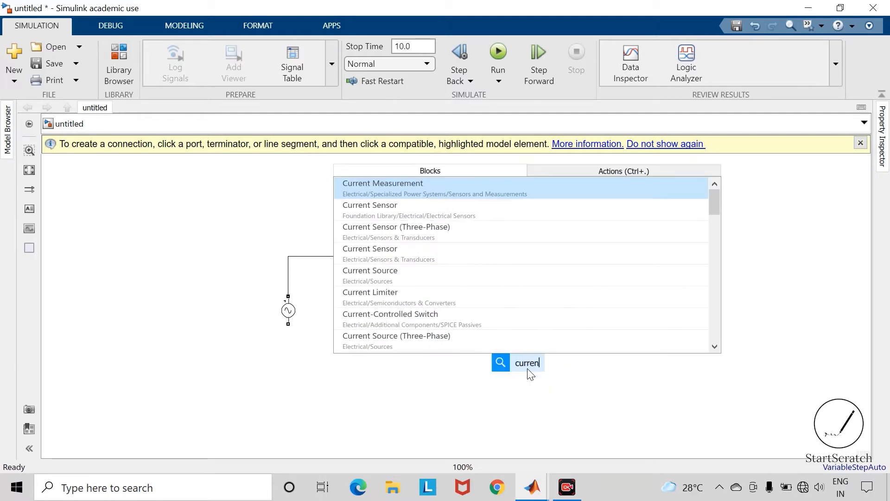
type("t")
key("Return")
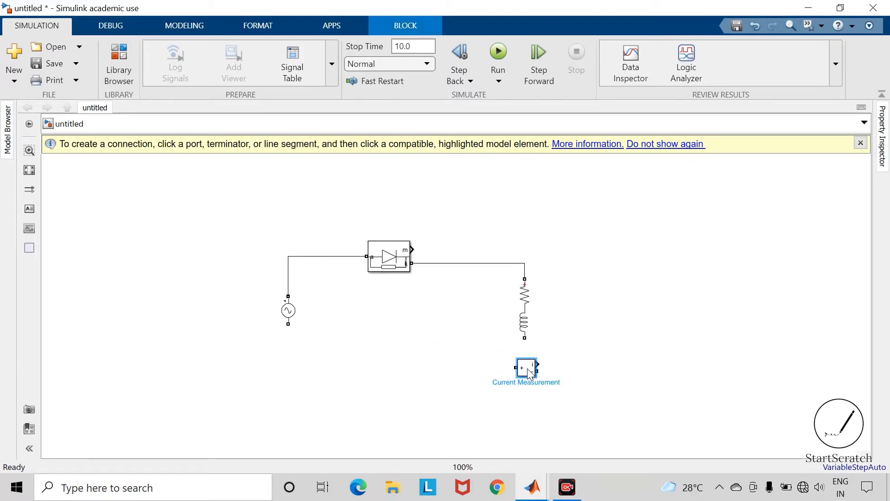
mouse_move(531, 373)
left_mouse_down()
mouse_move(551, 378)
mouse_move(524, 340)
left_mouse_up()
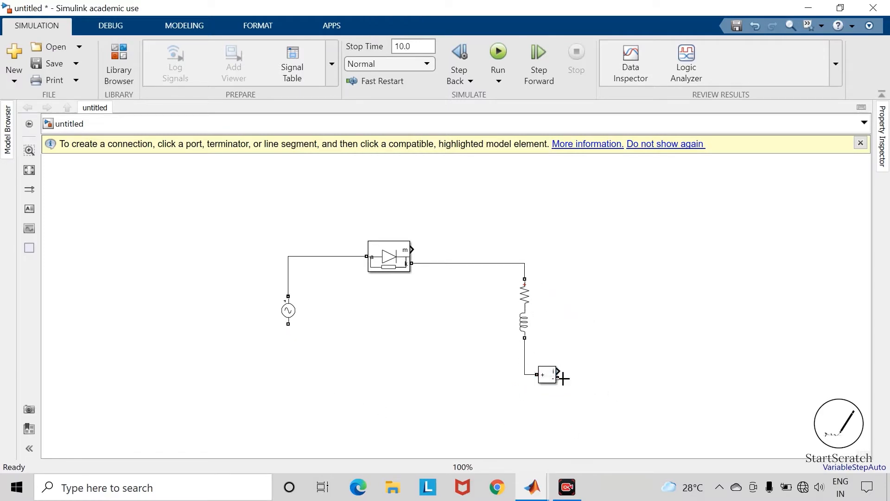
Wire the current measurement's negative terminal back to the AC source, routing the return line below the blocks, and shift the source slightly down
mouse_move(558, 381)
left_mouse_down()
mouse_move(577, 393)
mouse_move(350, 389)
mouse_move(291, 329)
left_mouse_up()
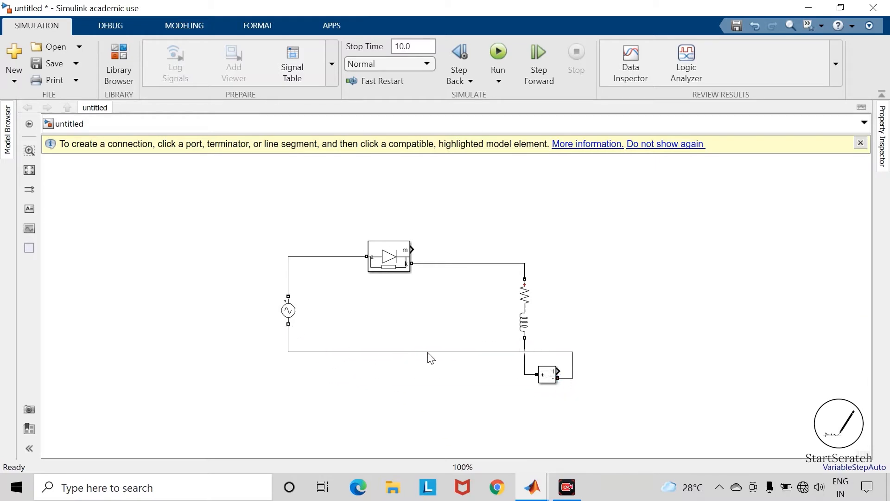
left_click_drag(427, 352, 419, 401)
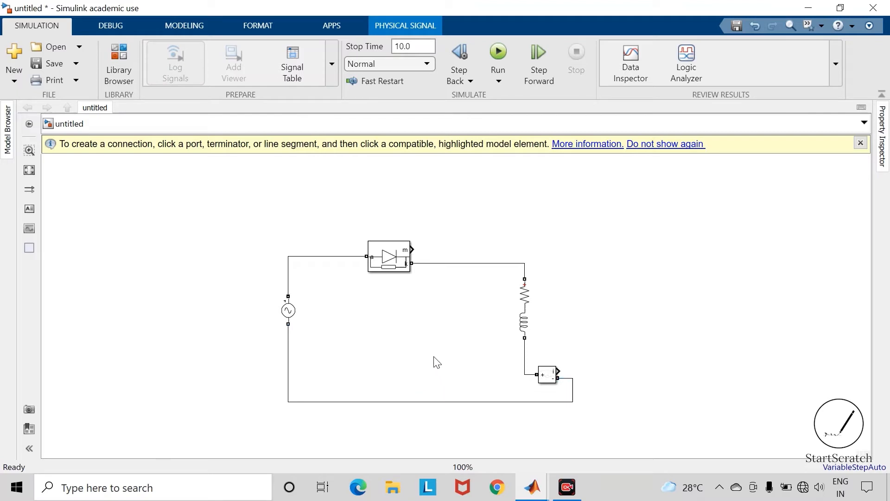
left_click(437, 362)
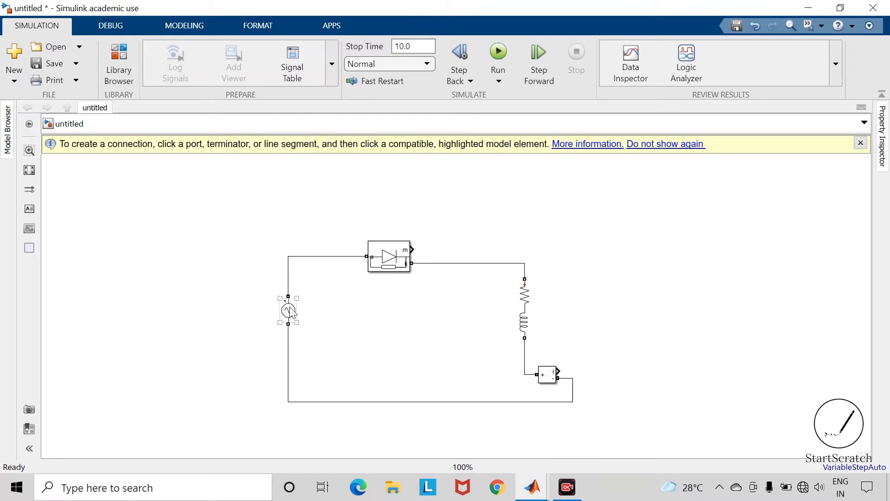
left_click_drag(287, 311, 287, 328)
left_click(585, 320)
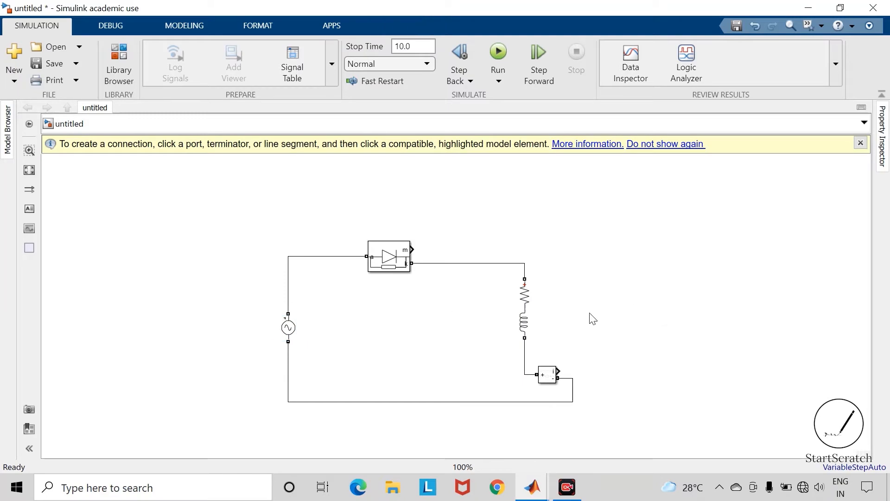
Add a Voltage Measurement block beside the RL branch and place a copy of it left of the AC source
type("voltage")
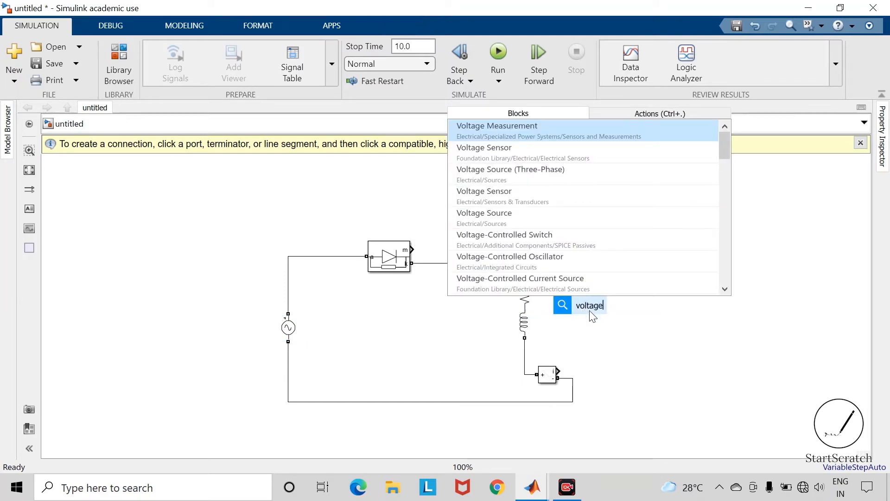
key("Return")
left_click_drag(605, 317, 194, 311)
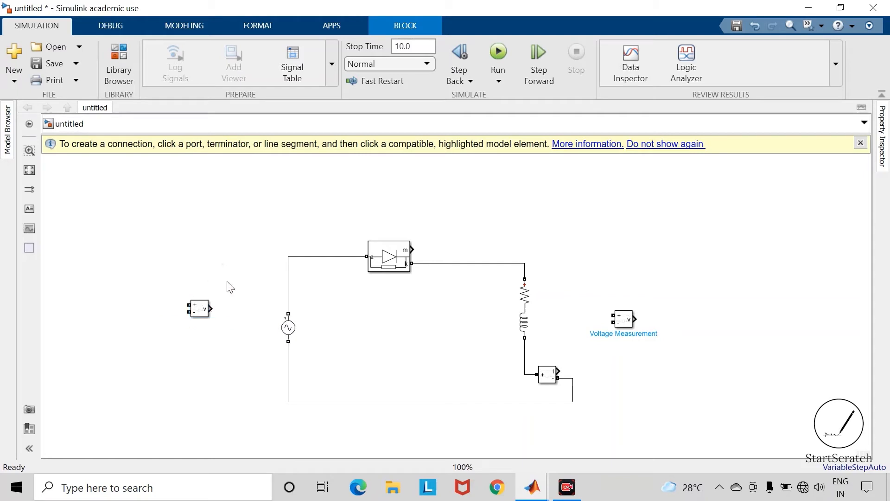
left_click(226, 302)
Connect one voltage measurement across the AC source and the other across the RL branch
left_click_drag(200, 312, 288, 294)
left_click(179, 317)
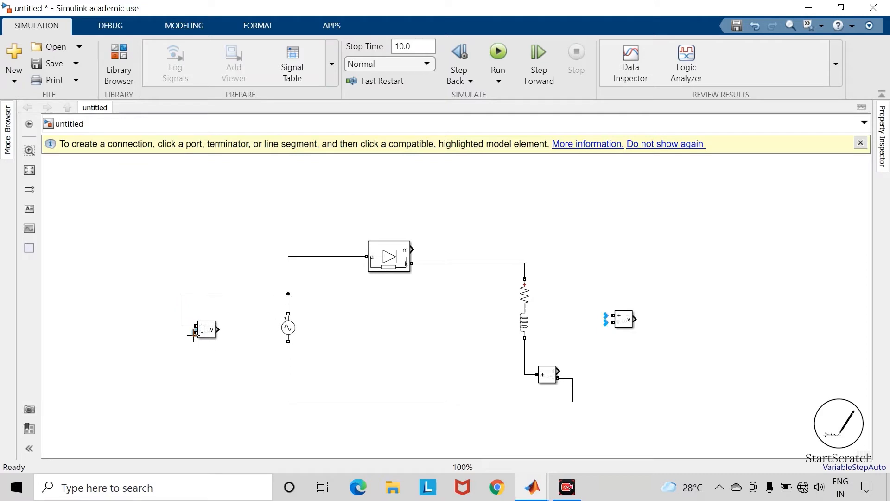
left_click_drag(195, 332, 288, 362)
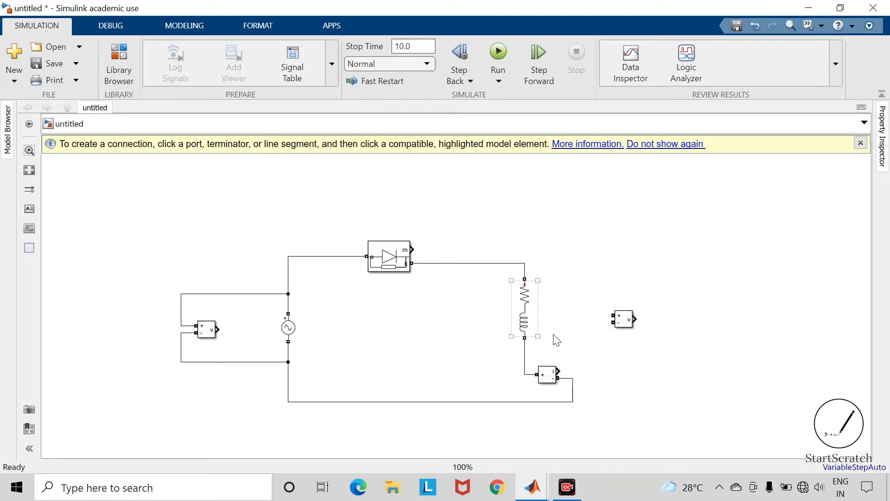
left_click_drag(613, 315, 527, 267)
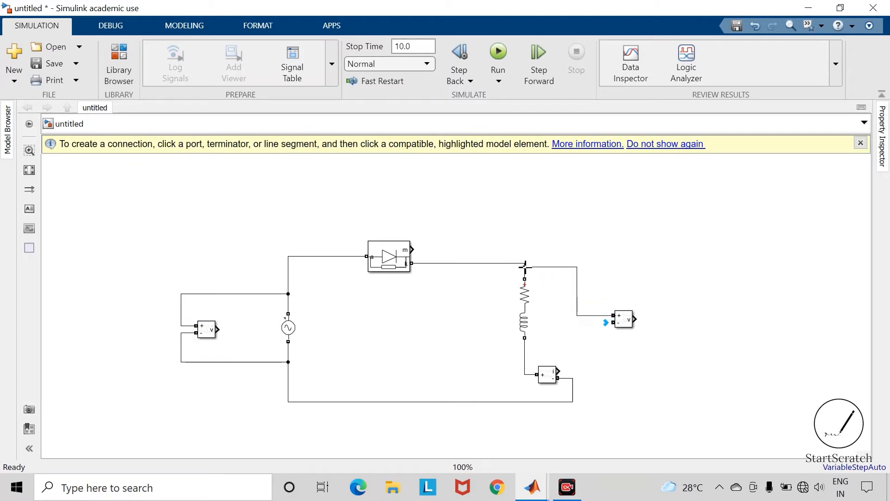
left_click_drag(613, 322, 525, 352)
Add a Simulink Sinks Scope block to the right of the load's voltage measurement
type("scope")
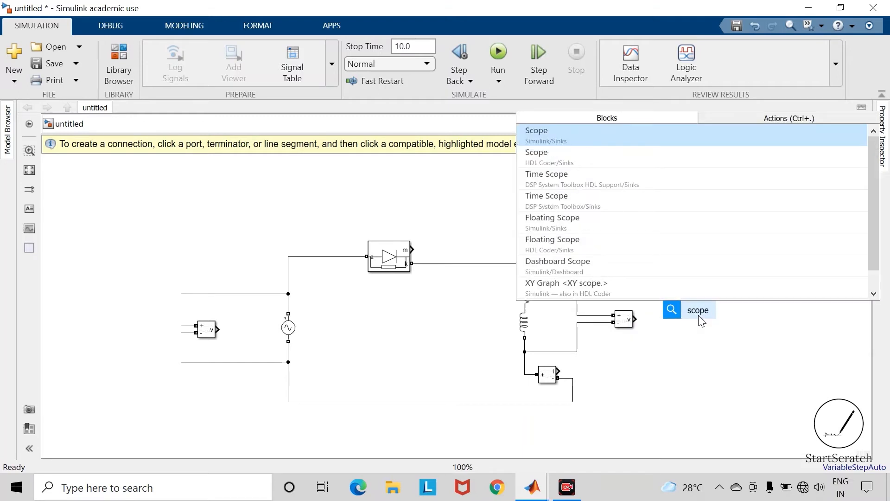
key("Return")
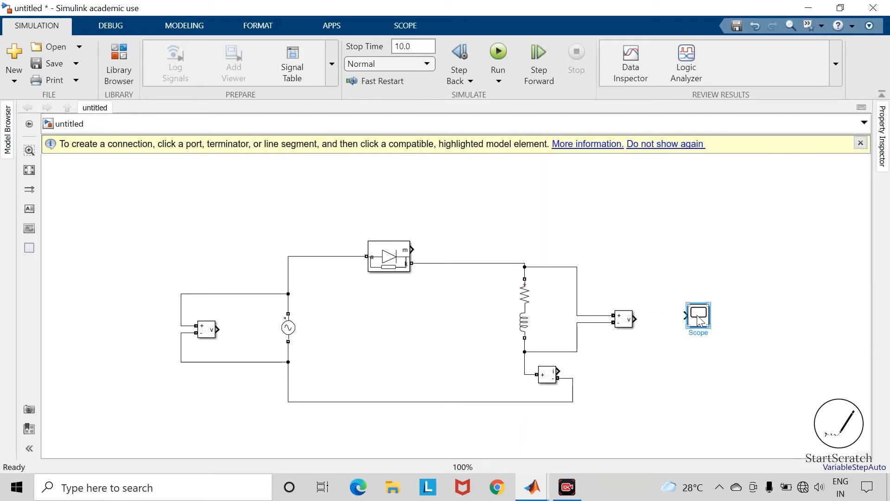
left_click_drag(699, 316, 720, 321)
left_click(622, 281)
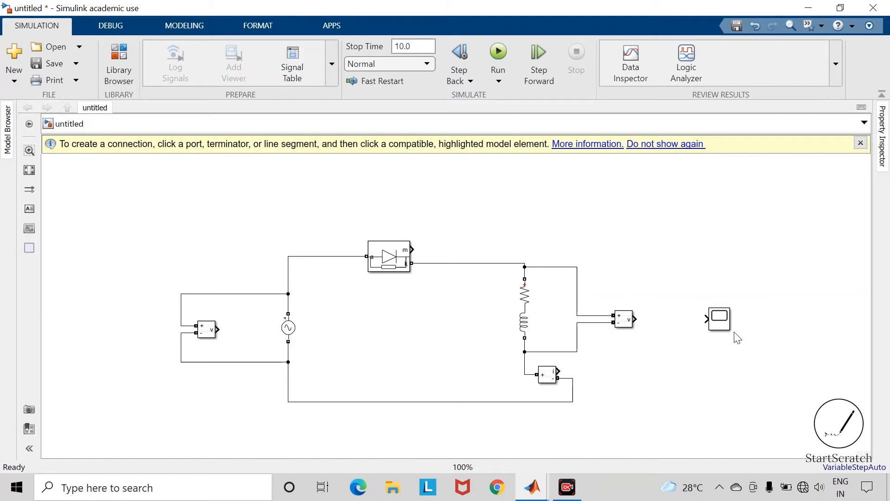
Configure the Scope block with 3 input ports and a layout of three displays stacked in one column
left_click(720, 326)
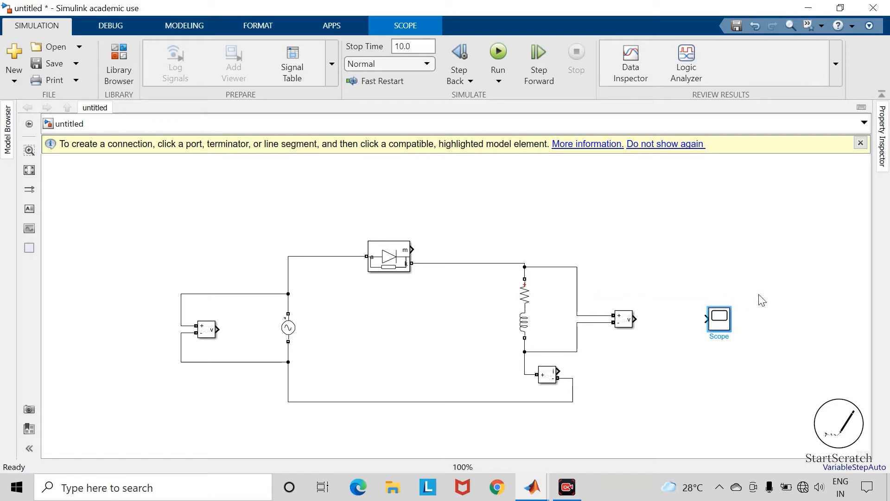
double_click(720, 318)
left_click(270, 95)
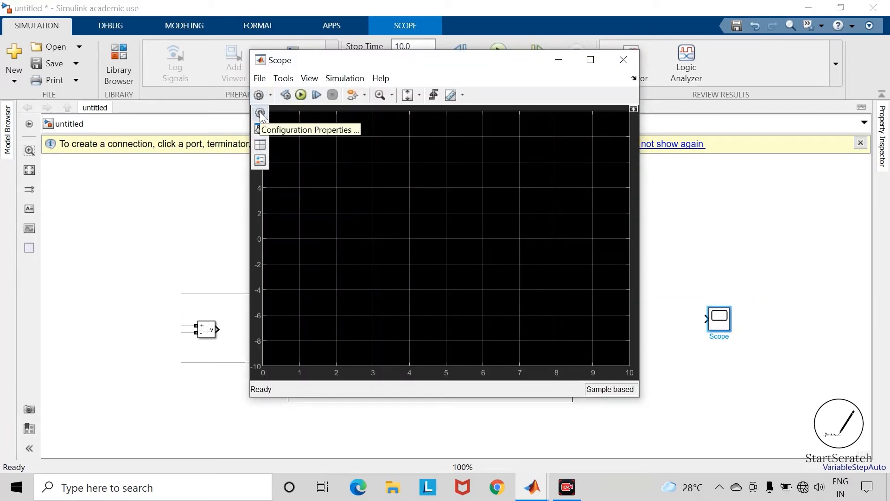
left_click(259, 111)
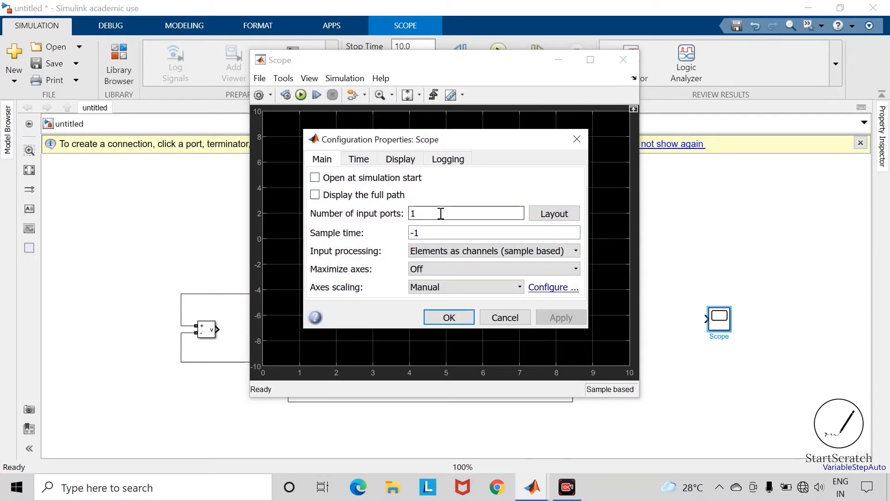
type("3")
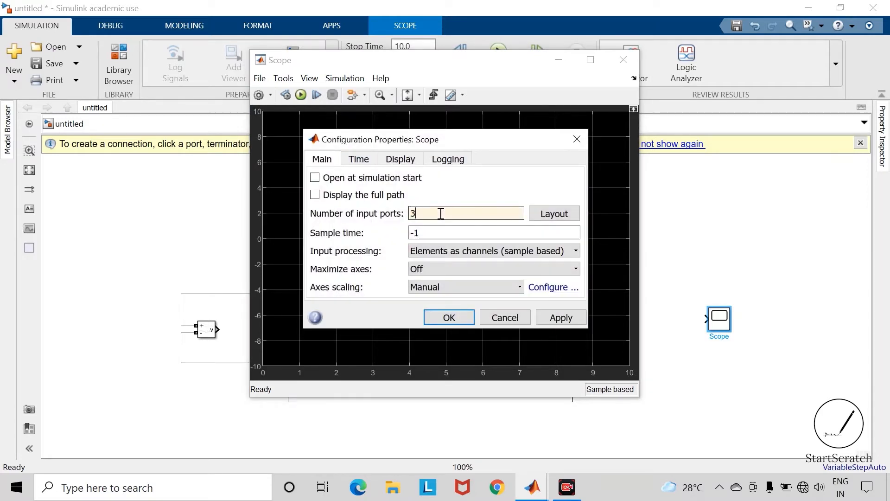
left_click(560, 217)
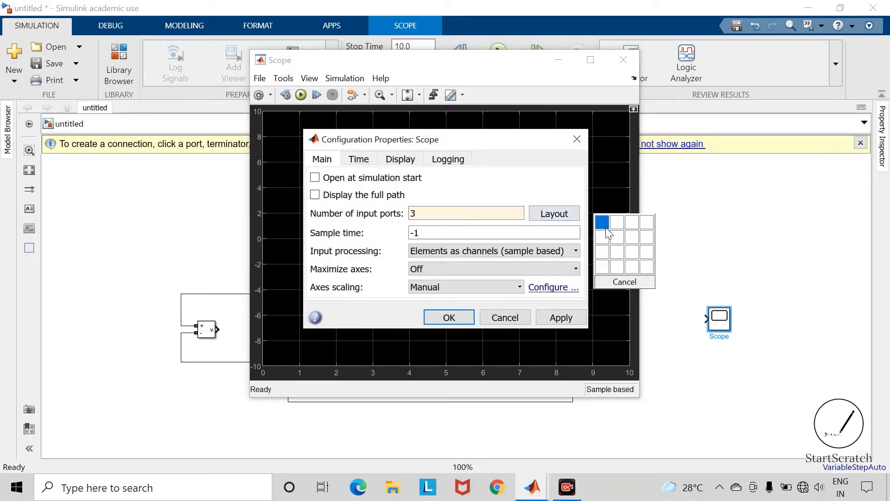
left_click(605, 250)
left_click(547, 318)
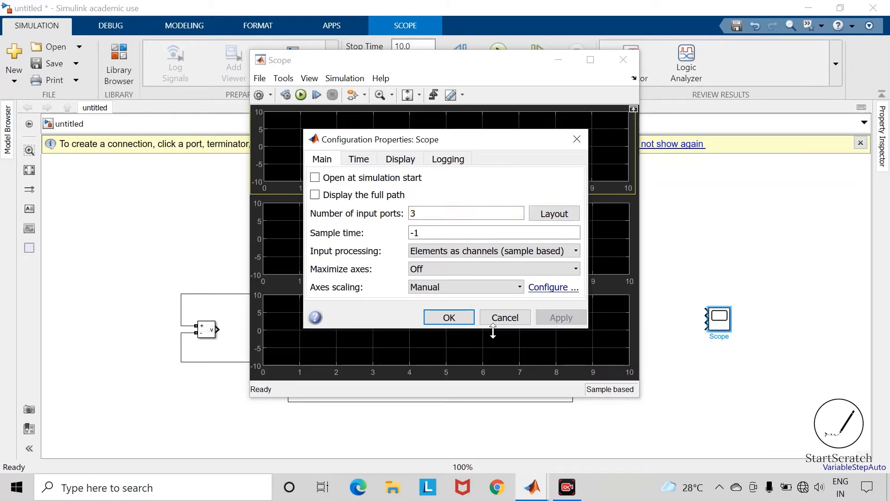
left_click(460, 319)
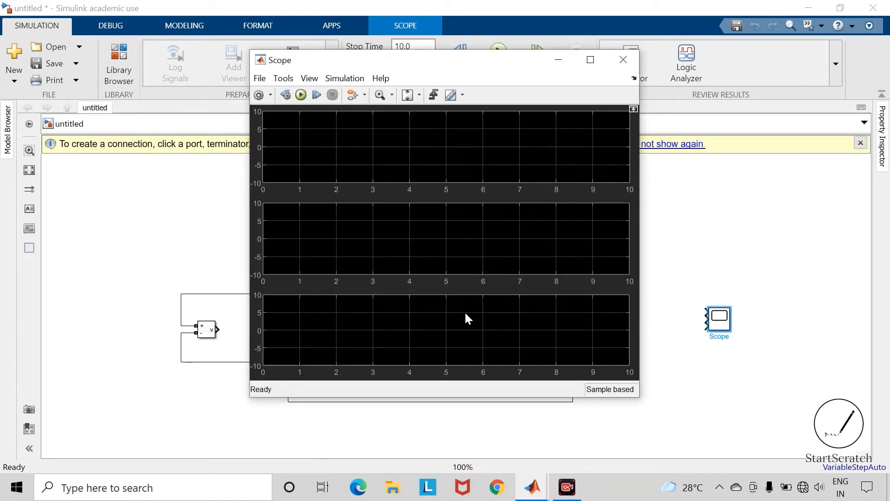
left_click(623, 59)
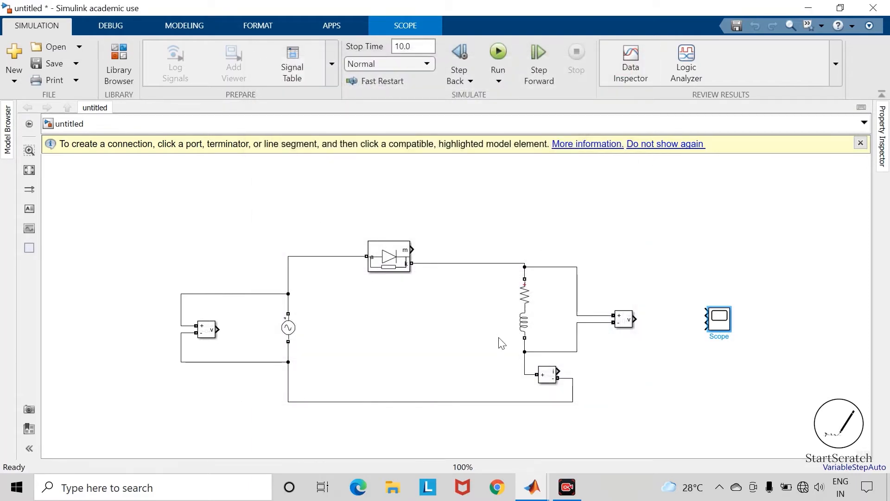
Enlarge the Scope block and place it slightly farther from the load's voltage measurement
left_click(718, 364)
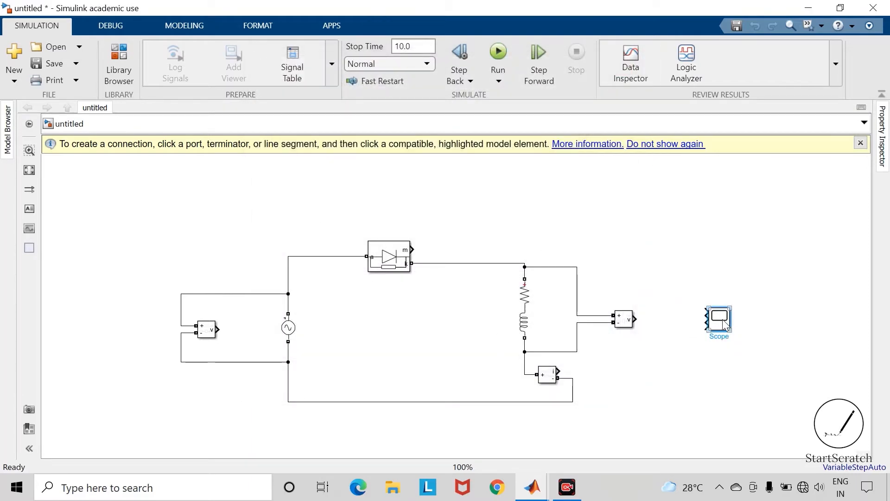
left_click_drag(728, 335, 774, 314)
left_click(636, 289)
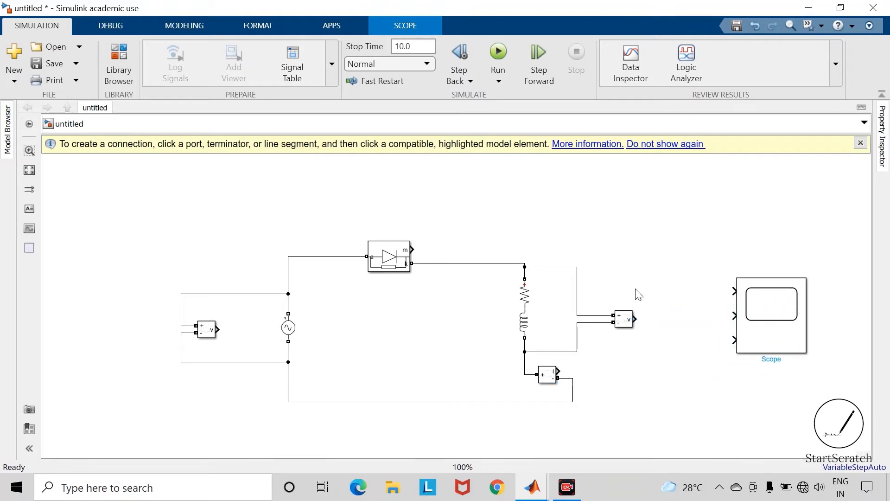
Wire the source voltage, load voltage and current measurement outputs to the Scope's first, second and third inputs respectively
left_click(227, 331)
left_click(733, 291)
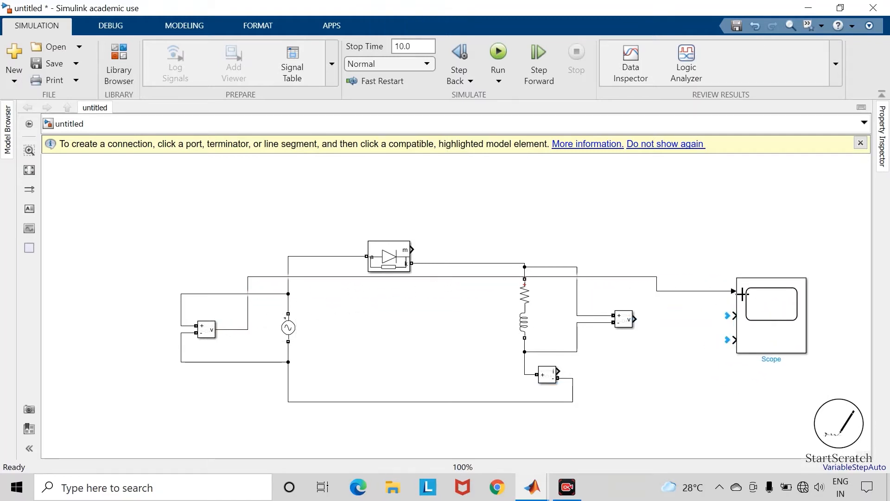
left_click(635, 319)
left_click(734, 315)
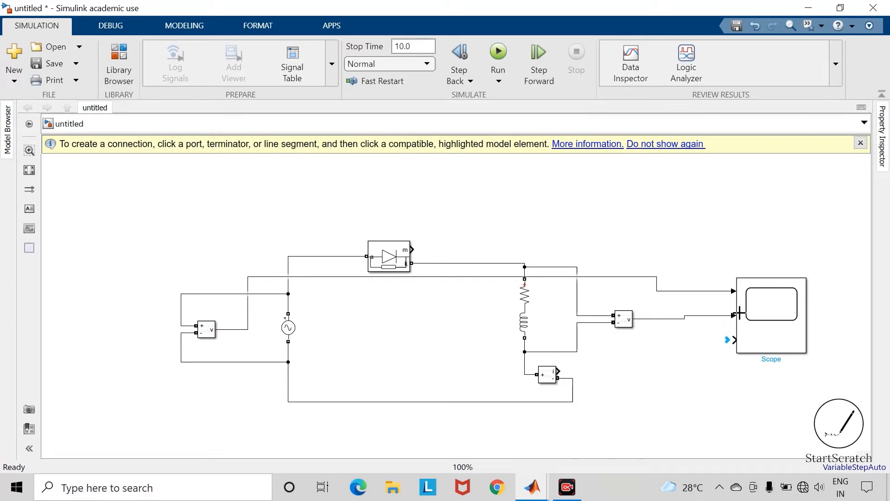
left_click(558, 372)
left_click(733, 340)
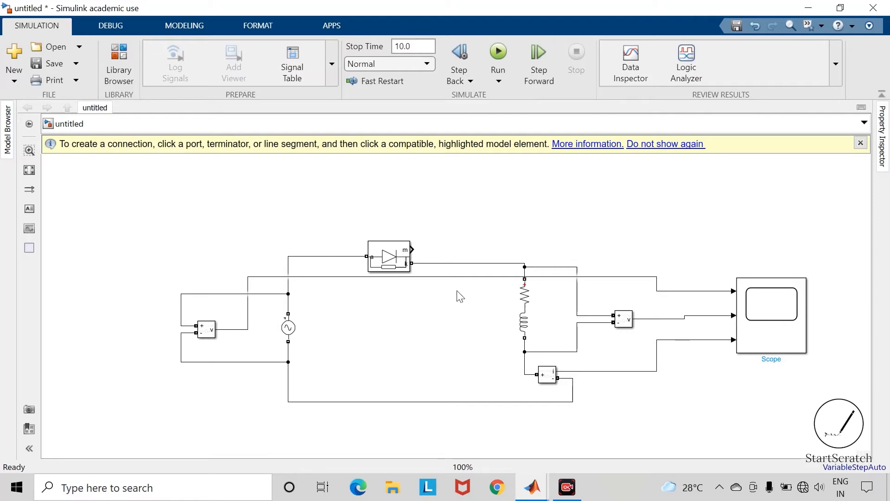
Label the Scope's input signals I/P for the source voltage, O/P for the load voltage and Current for the current measurement
double_click(623, 278)
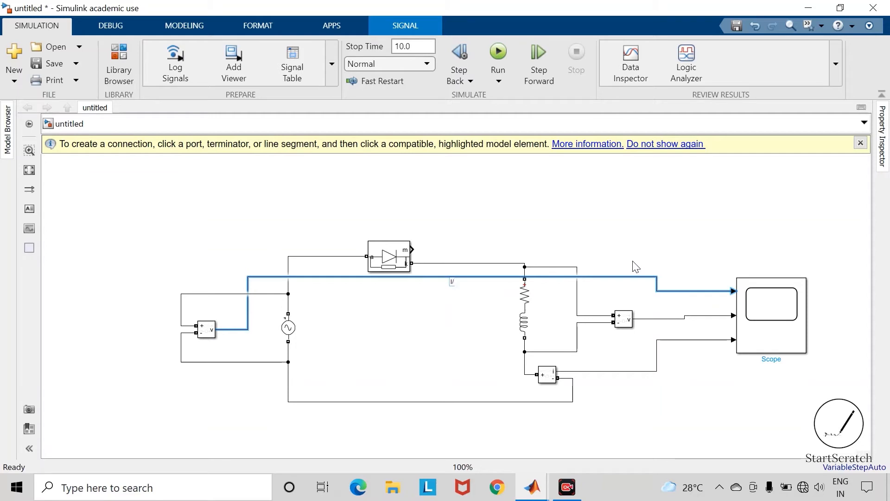
left_click(635, 267)
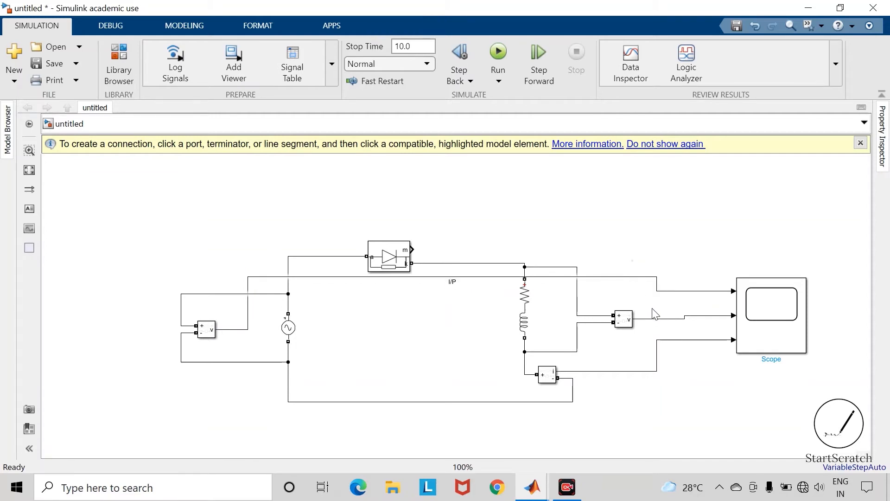
left_click(661, 319)
double_click(660, 320)
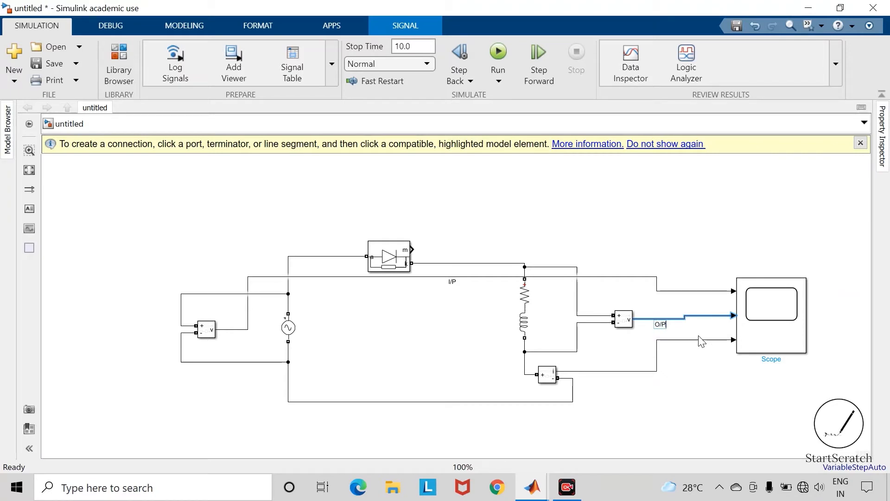
left_click(681, 359)
left_click(680, 341)
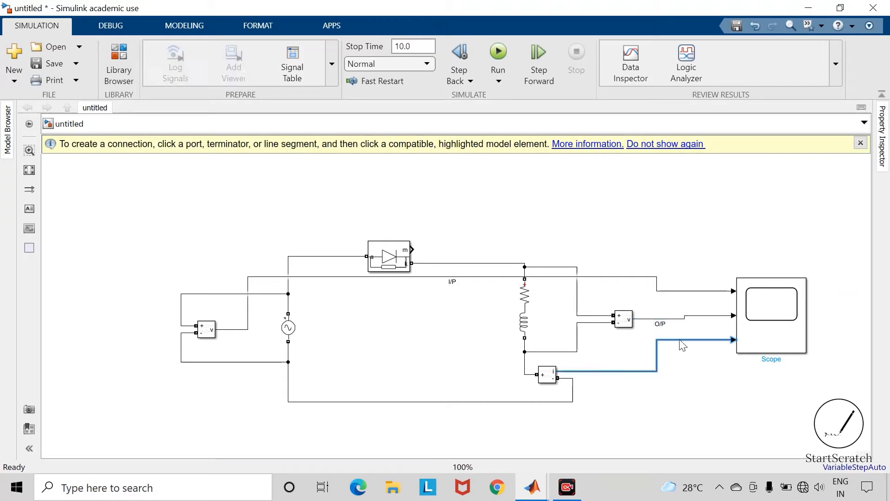
double_click(682, 346)
type("Current")
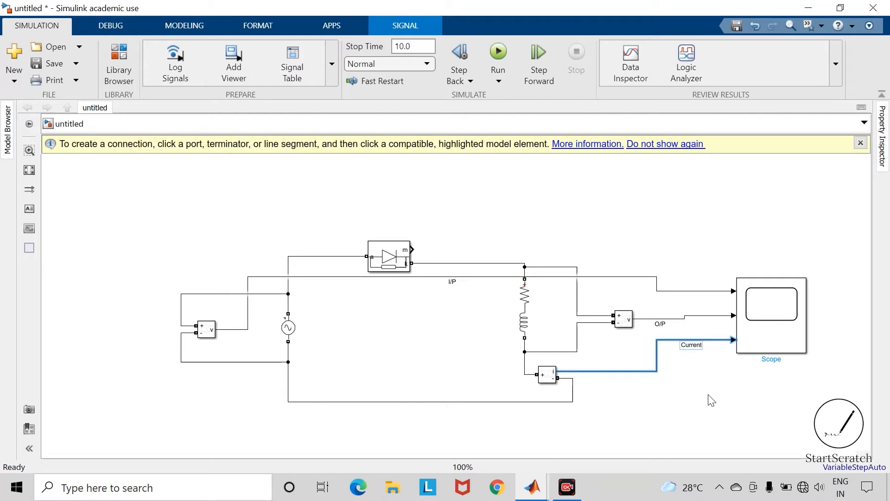
left_click(711, 400)
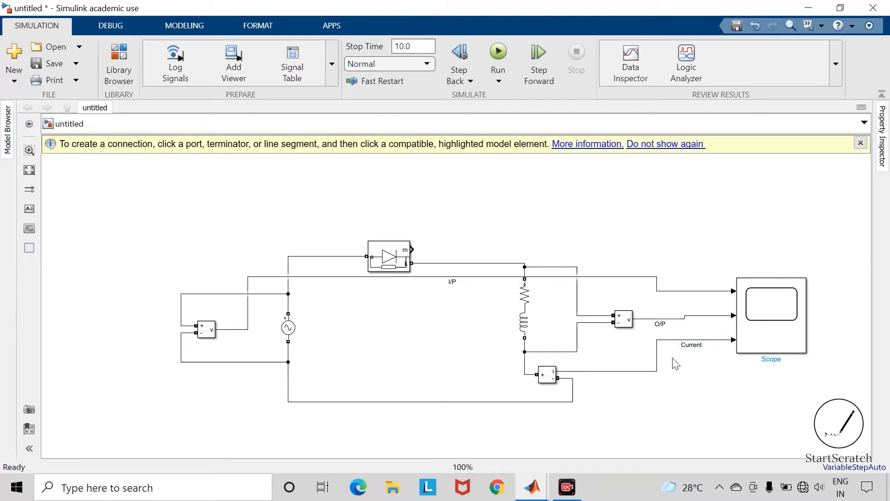
Add a powergui block in the empty area above the load's voltage measurement
double_click(633, 226)
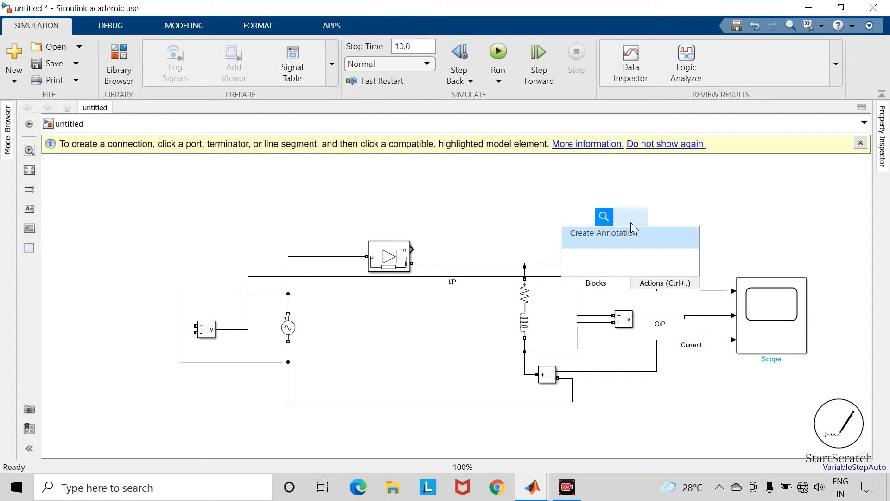
type("power")
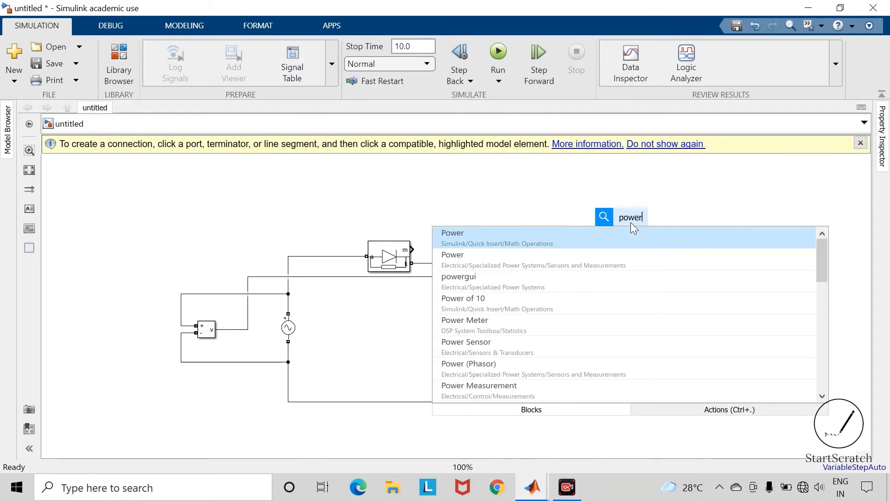
type("gui")
key("Return")
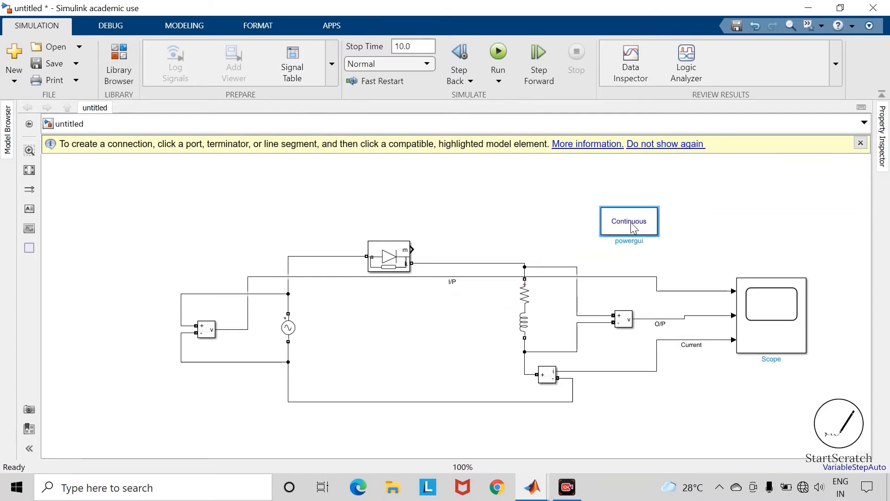
Set the powergui block's simulation type to Discrete and apply the change
double_click(633, 227)
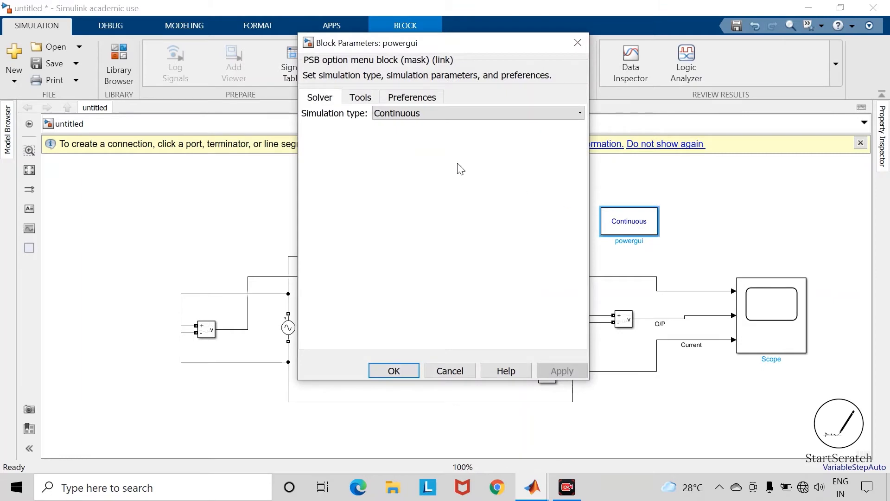
left_click(445, 119)
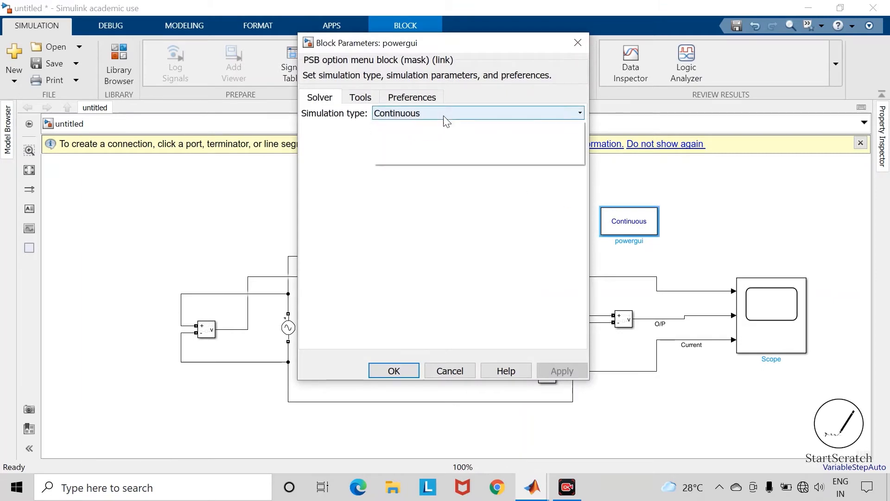
left_click(435, 137)
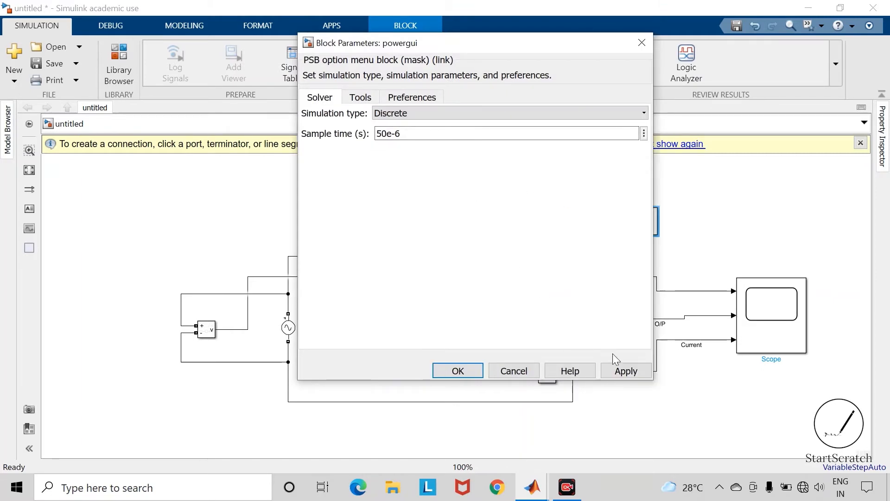
left_click(627, 373)
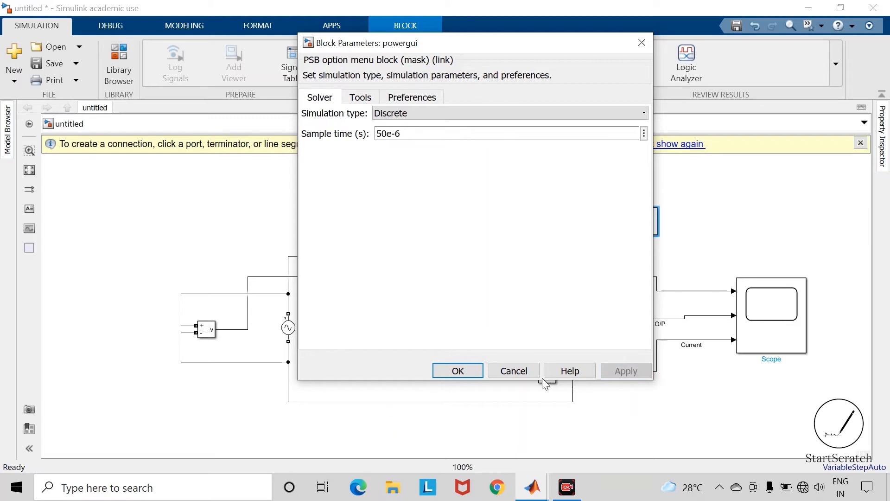
left_click(458, 371)
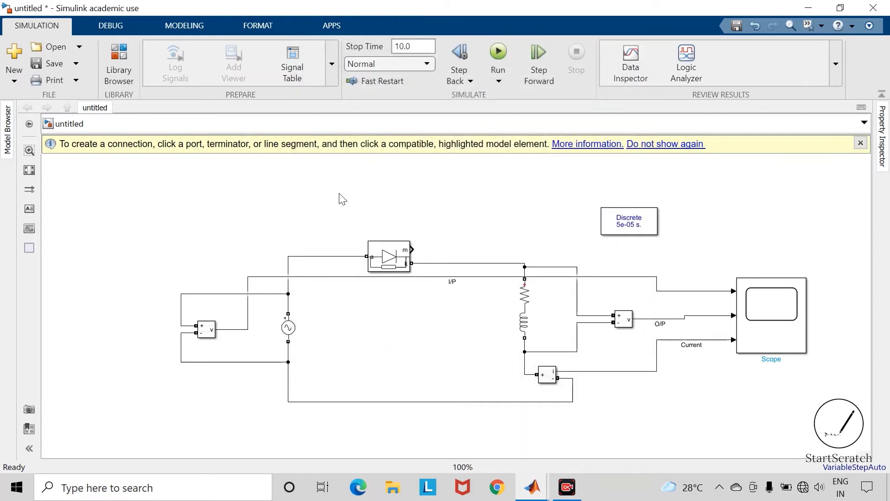
Set the simulation stop time to 0.08
left_click(417, 47)
type("0")
left_click(243, 223)
Save the model as exp1 in the Experimets folder
left_click(57, 65)
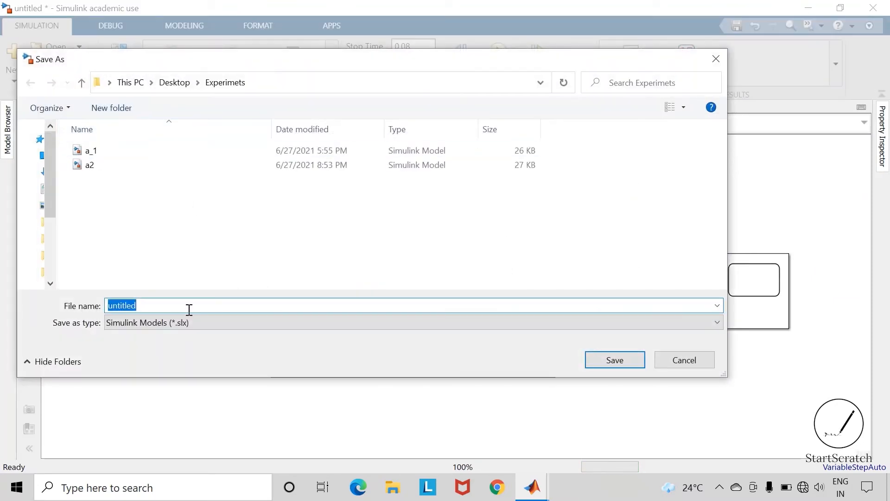
type("exp1")
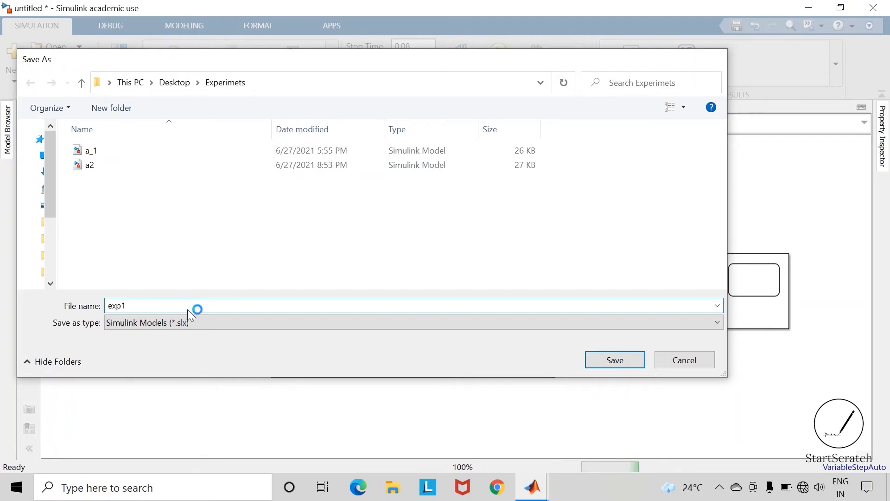
key("Return")
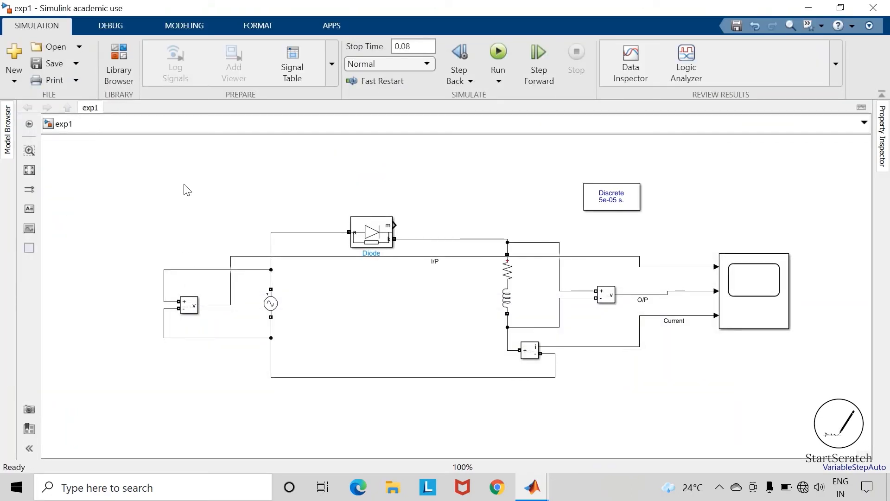
Run the simulation, examine the I/P, O/P and Current waveforms on the Scope, and close the Scope window
left_click(496, 51)
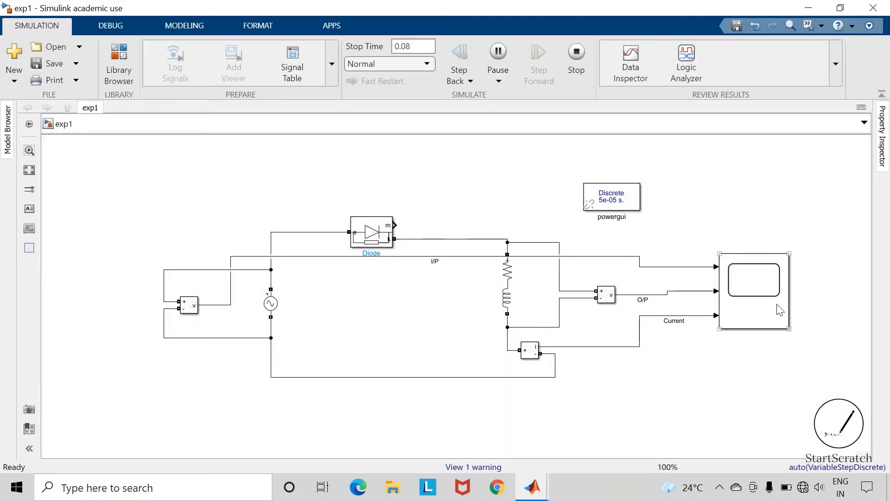
left_click(746, 302)
double_click(747, 302)
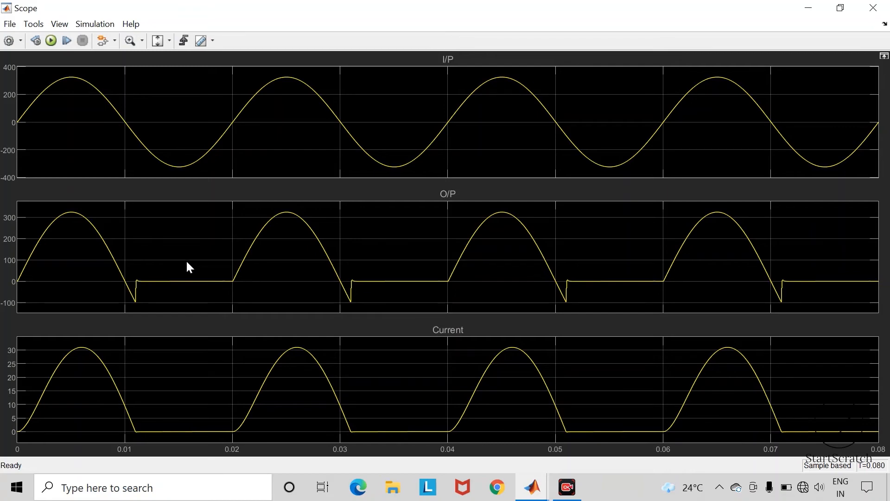
left_click(873, 8)
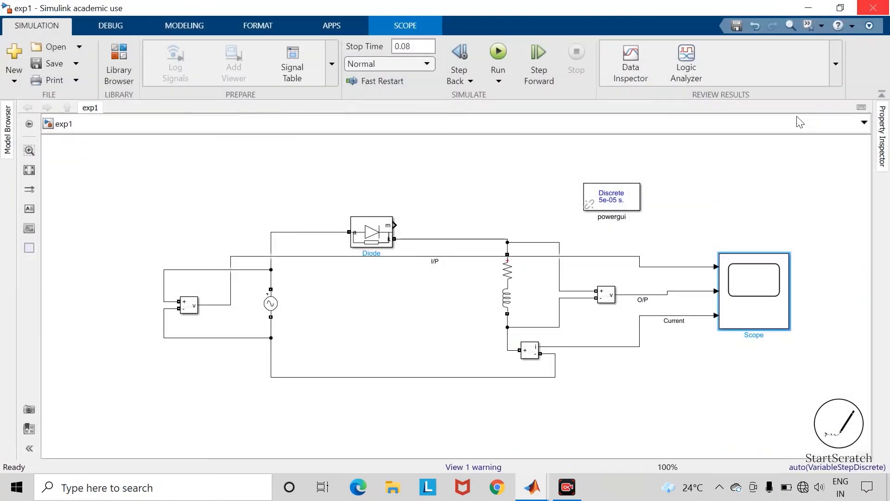
Set the Series RLC Branch inductance to 50e-3 H, apply the change, and save the model
left_click(508, 298)
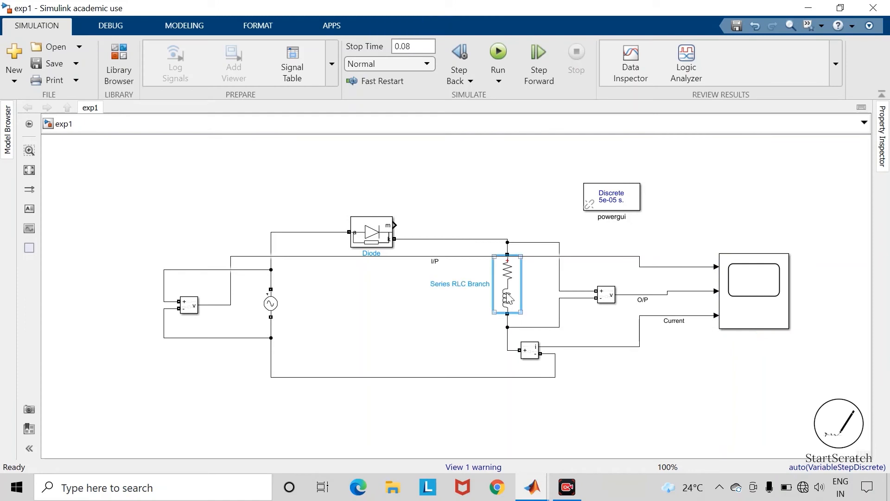
double_click(509, 298)
mouse_move(538, 316)
left_mouse_down()
mouse_move(563, 316)
mouse_move(549, 318)
left_mouse_up()
left_click(549, 317)
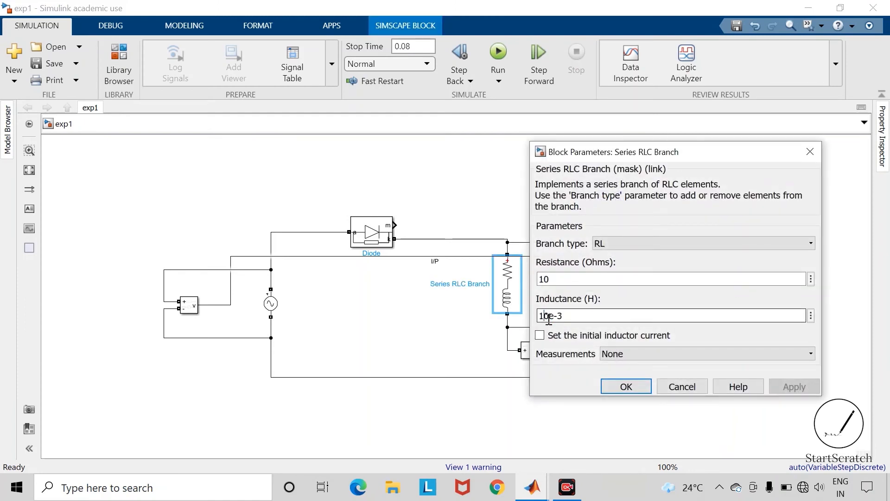
key("BackSpace")
type("5")
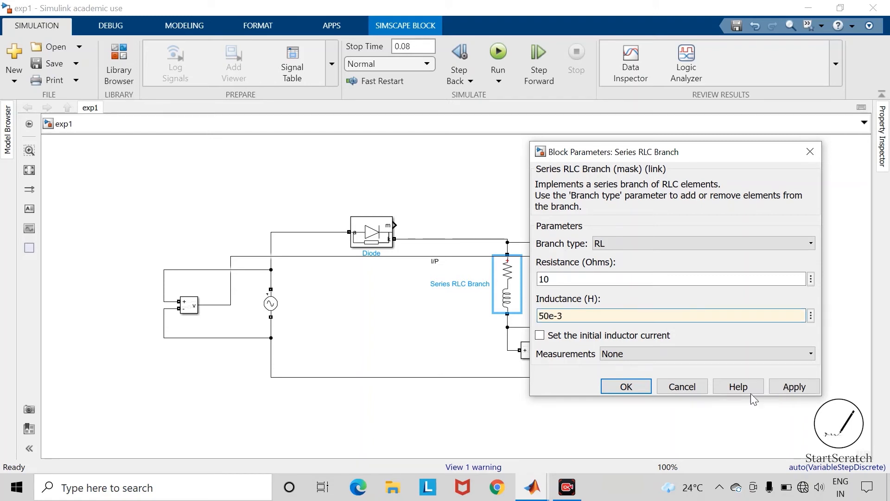
left_click(802, 392)
left_click(634, 388)
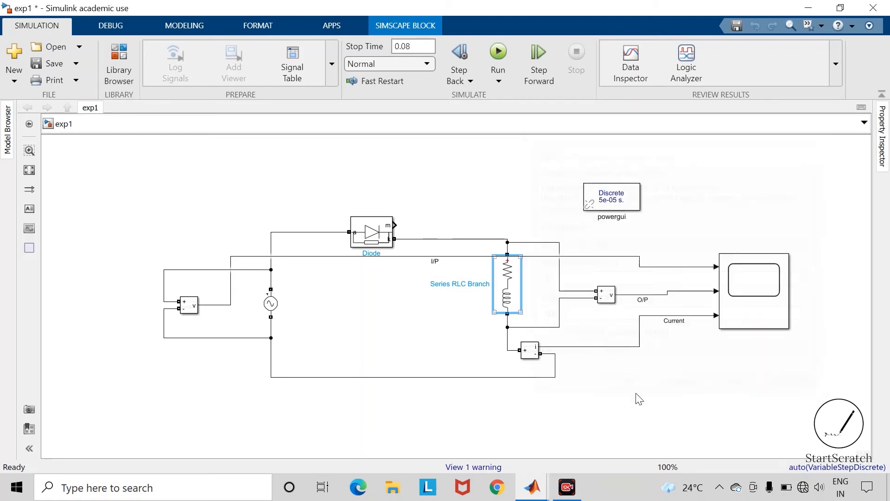
left_click(361, 357)
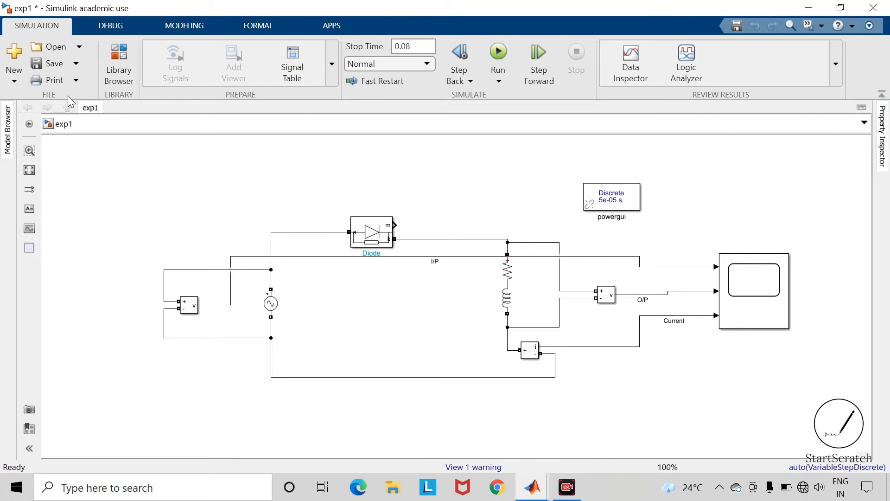
left_click(45, 63)
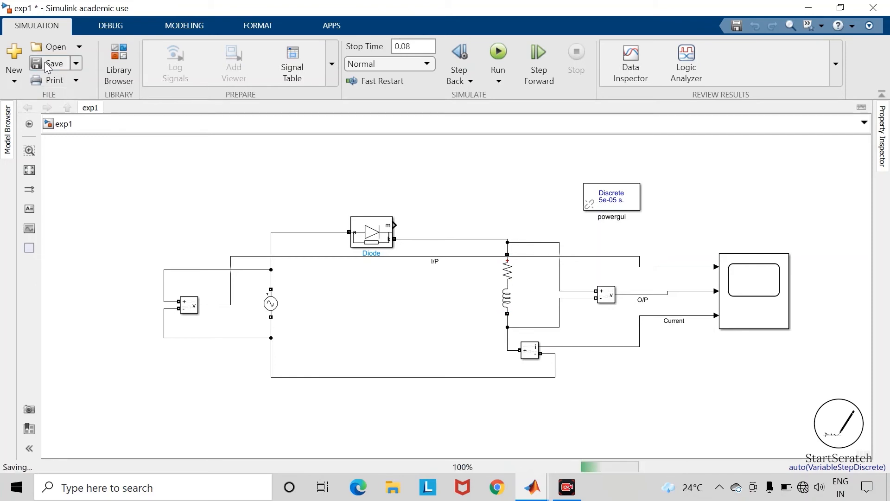
Run the simulation and examine the I/P, O/P and Current waveforms on the Scope for the new inductance, closing its window when done
left_click(502, 51)
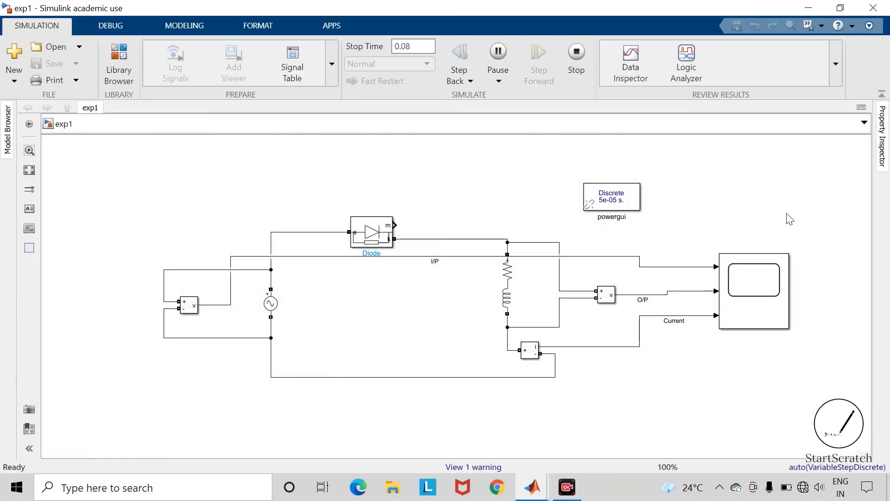
left_click(741, 297)
double_click(741, 297)
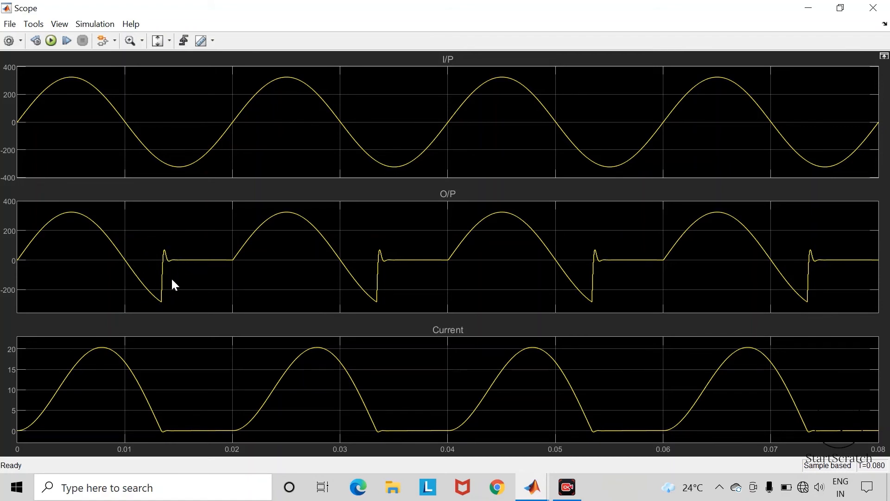
left_click(873, 7)
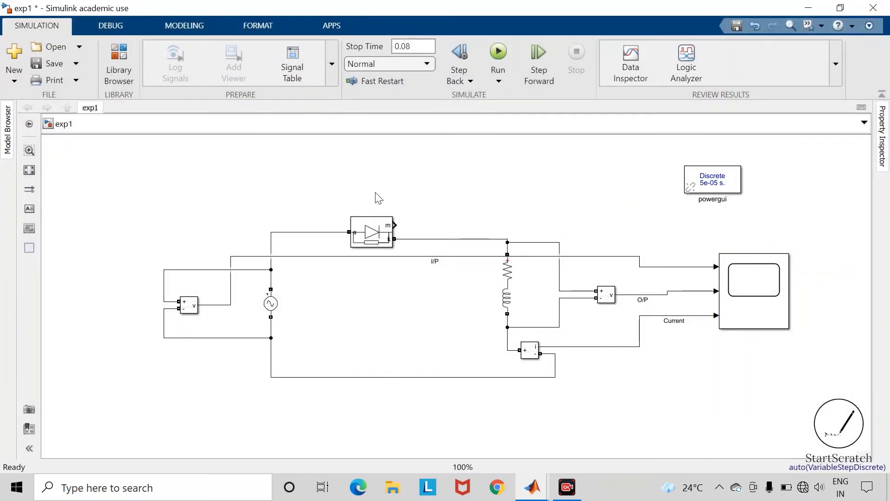
Add a Bus Selector block above the diode and connect the diode's measurement output m to its input
left_click(370, 235)
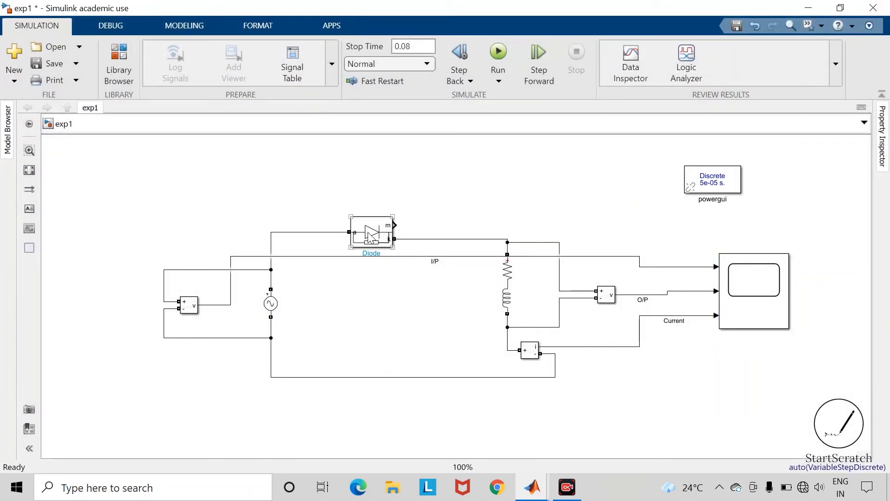
left_click(428, 211)
double_click(425, 198)
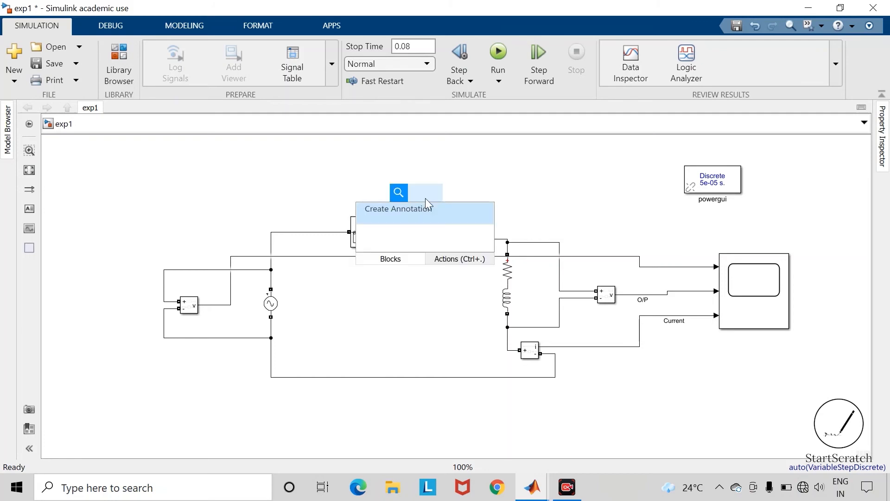
type("bus")
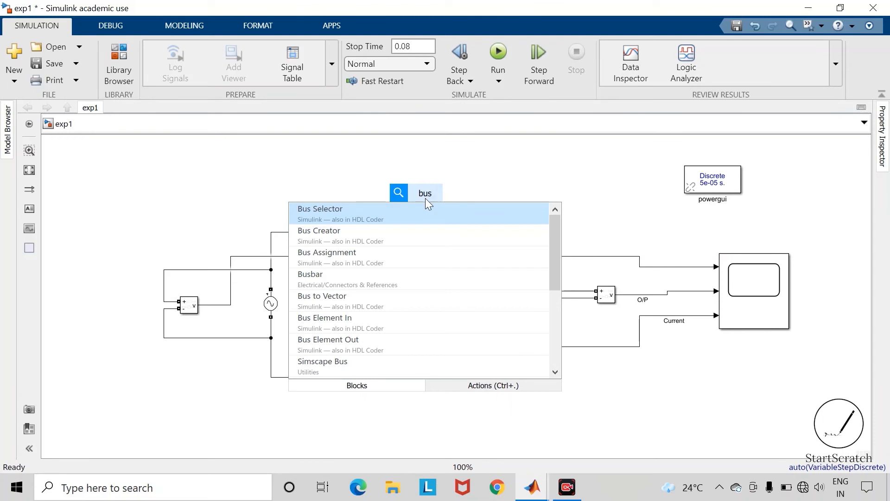
key("Return")
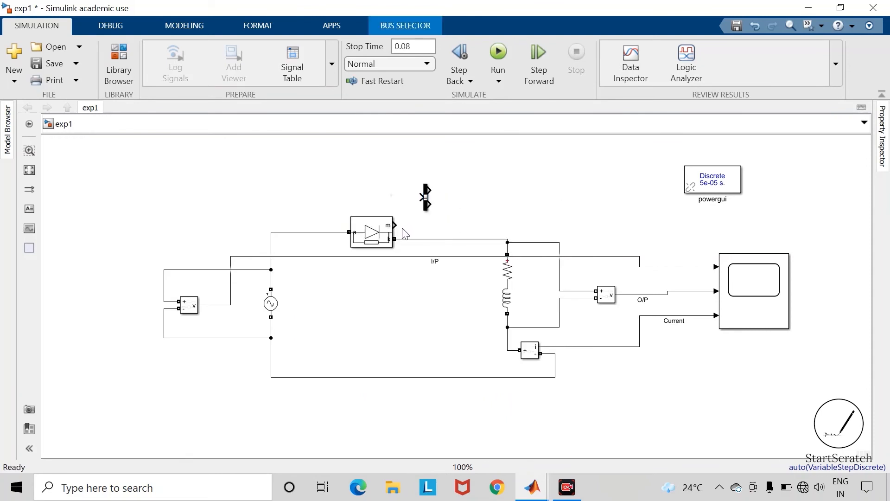
left_click_drag(395, 226, 420, 199)
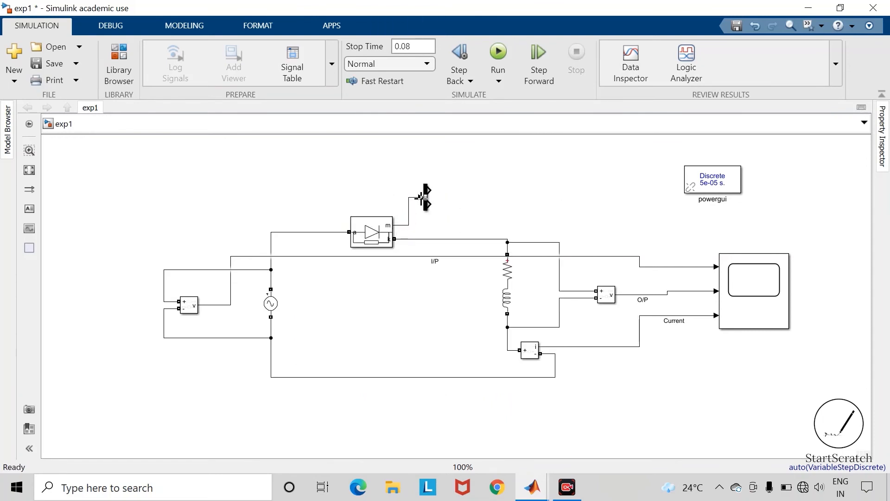
Replace signal1 and signal2 in the Bus Selector's selected elements with Diode current and Diode voltage, and apply the change
left_click(424, 201)
double_click(425, 206)
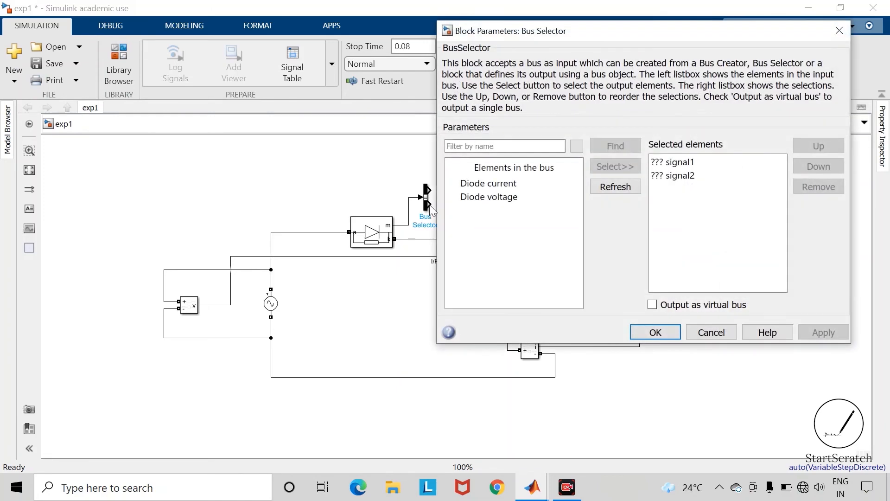
left_click(680, 162)
left_click(685, 176, "shift")
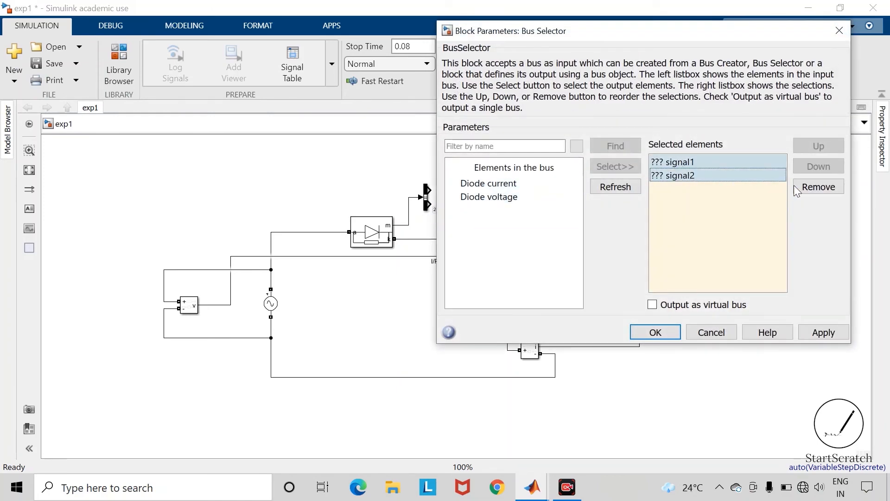
left_click(819, 187)
left_click(512, 187)
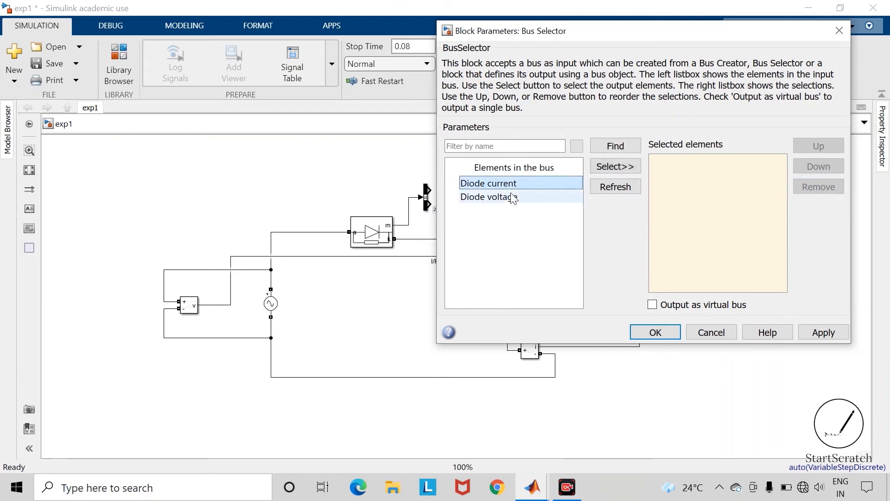
left_click(512, 196, "shift")
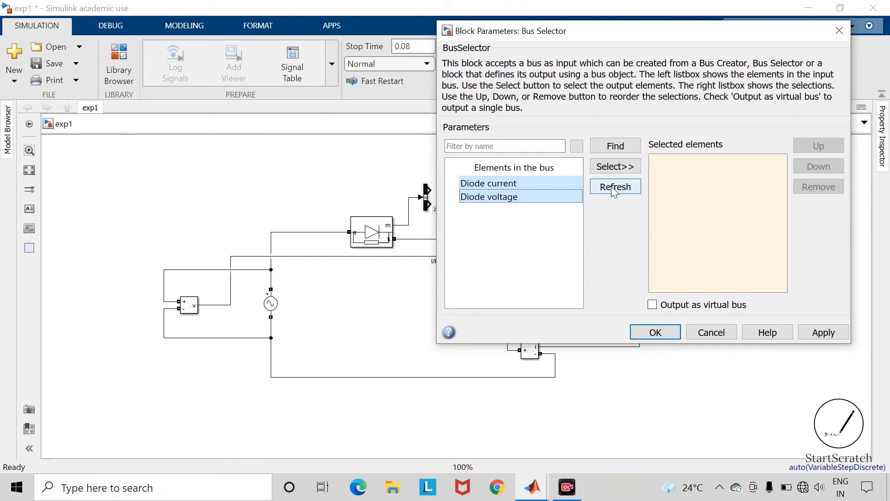
left_click(611, 170)
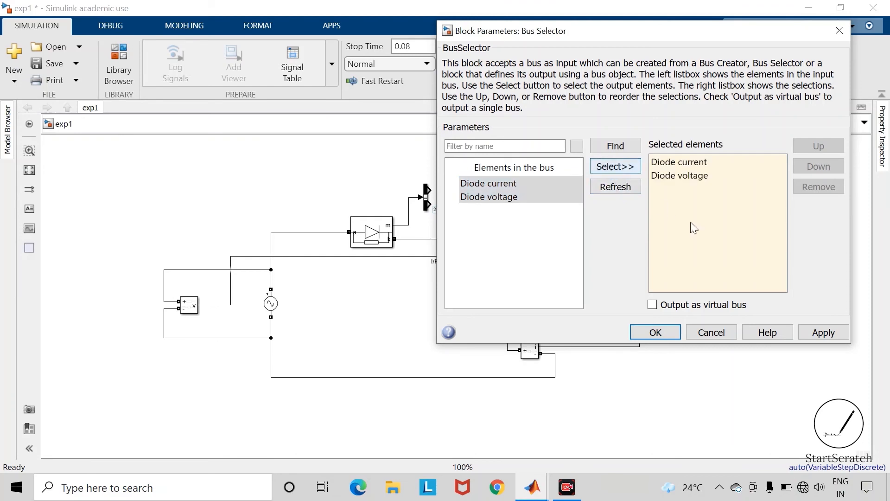
left_click(824, 333)
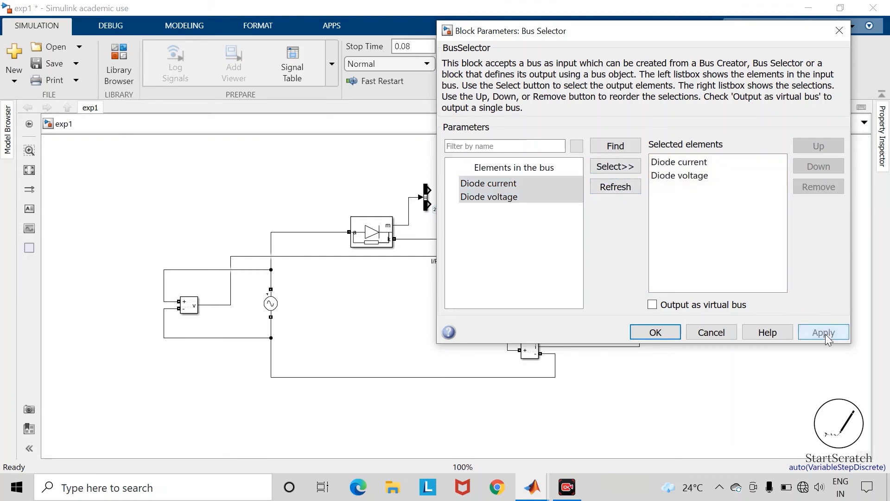
left_click(663, 332)
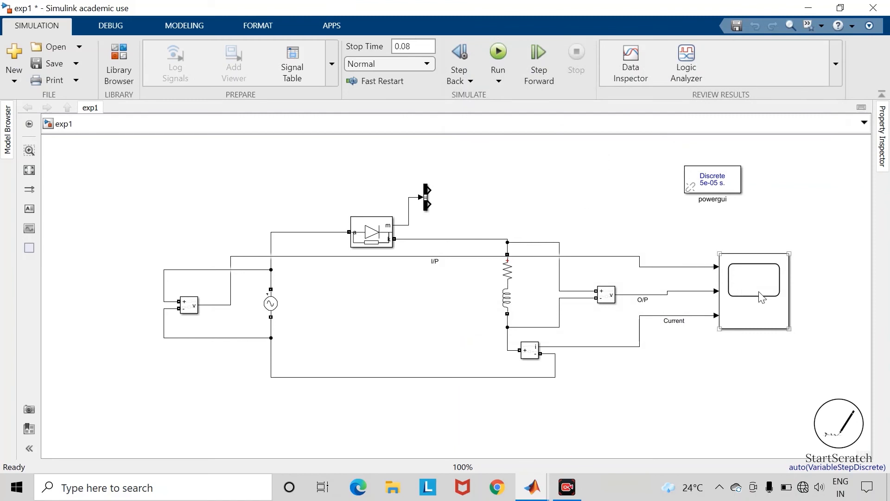
Place a copy of the three-input Scope beside the Bus Selector, above the RL load
left_click_drag(760, 297, 542, 176)
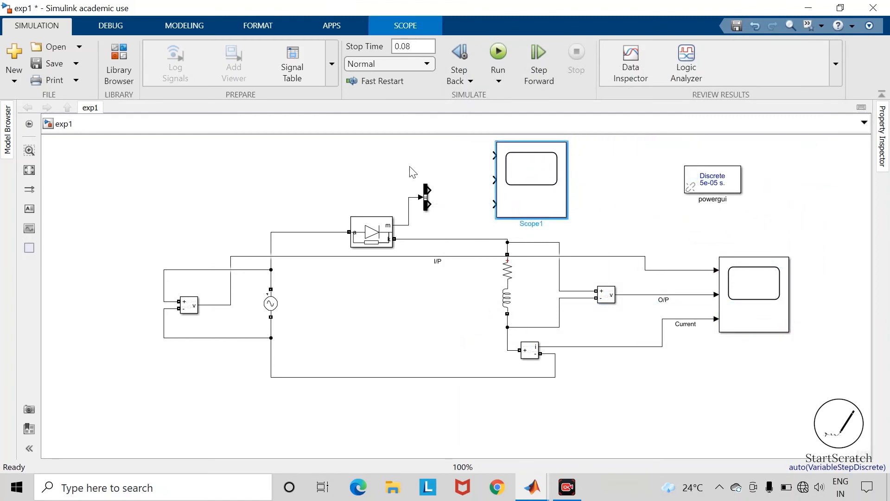
scroll(413, 173, "down", 1)
left_click(446, 195)
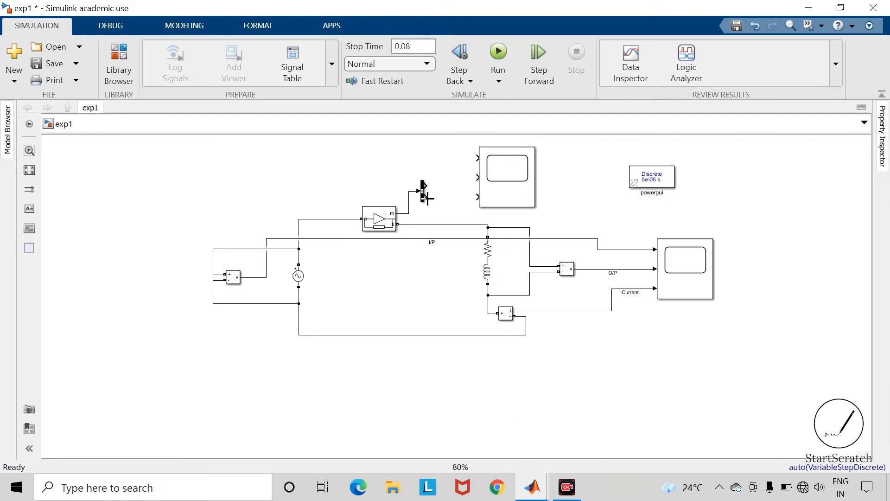
Wire the source voltage measurement, Diode current and Diode voltage to the copied scope's first, second and third inputs, and save the model
left_click_drag(427, 199, 477, 197)
left_click_drag(427, 184, 478, 177)
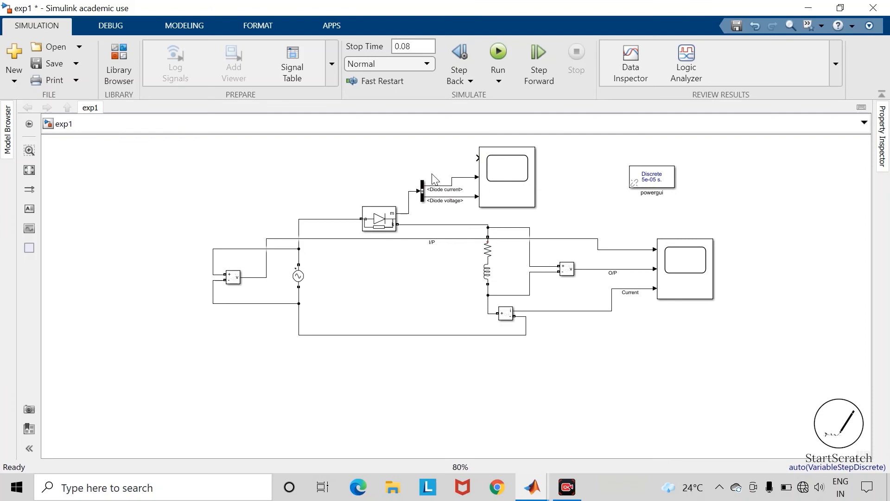
left_click(500, 165)
left_click_drag(475, 158, 254, 277)
left_click(528, 167)
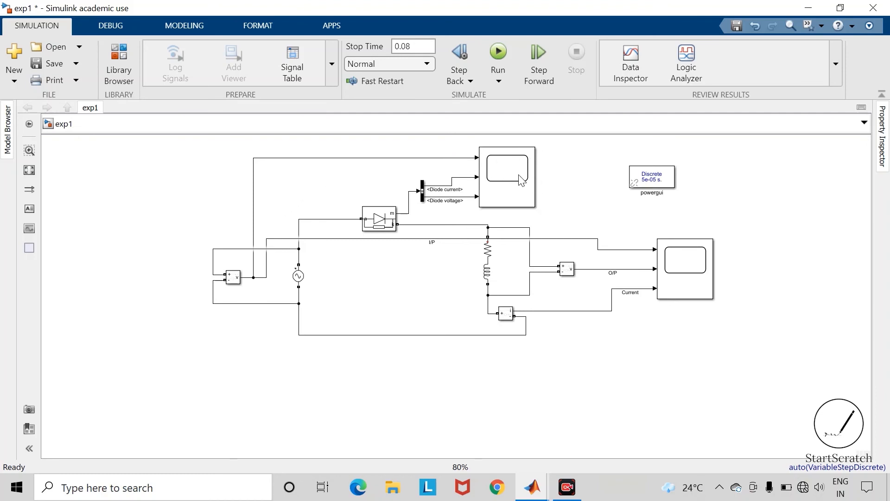
left_click(59, 65)
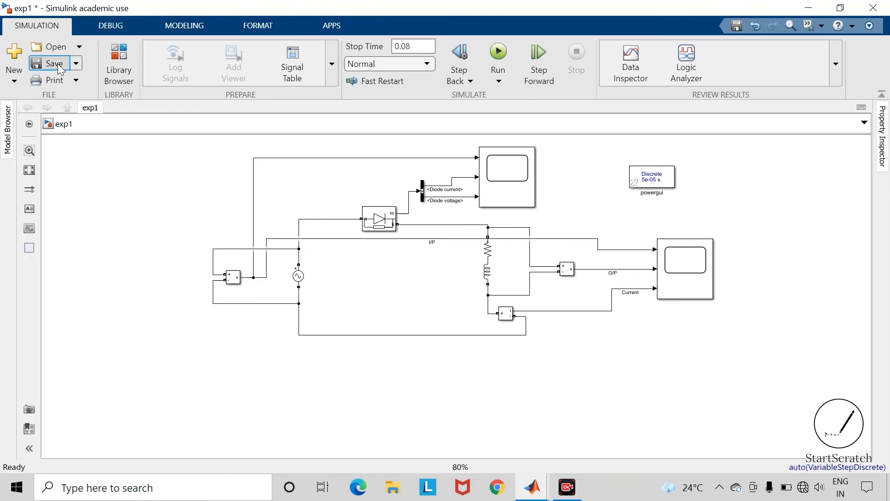
Run the simulation and examine the I/P, Diode current and Diode voltage waveforms on Scope1, closing its window when done
left_click(498, 52)
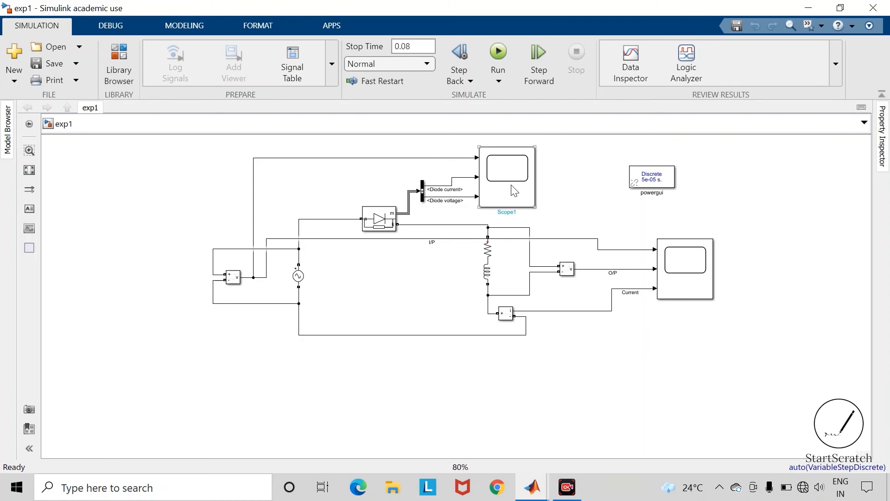
left_click(514, 190)
double_click(515, 191)
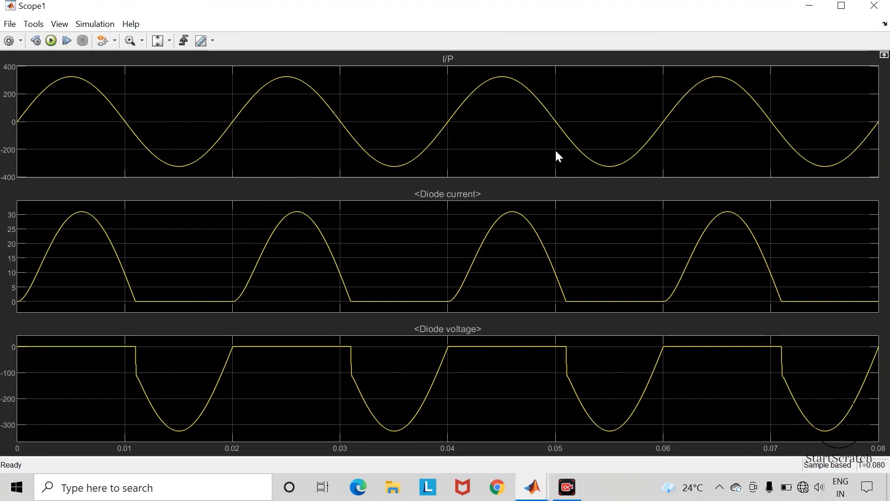
left_click(881, 8)
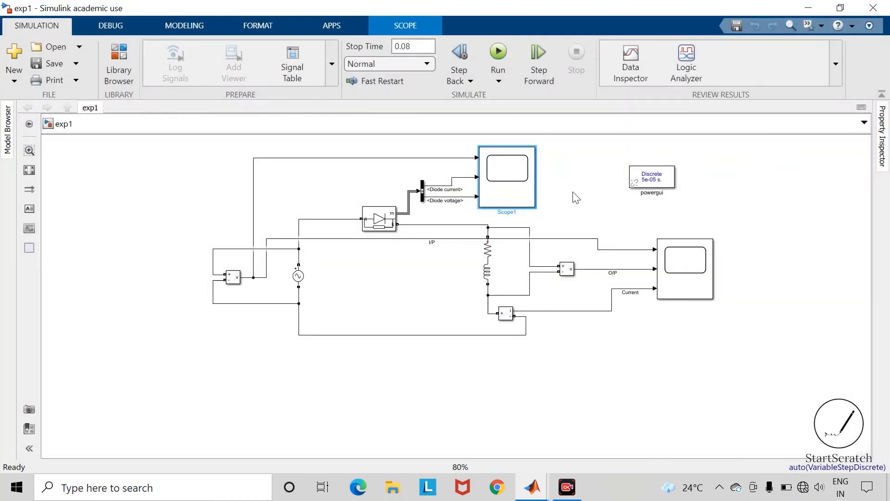